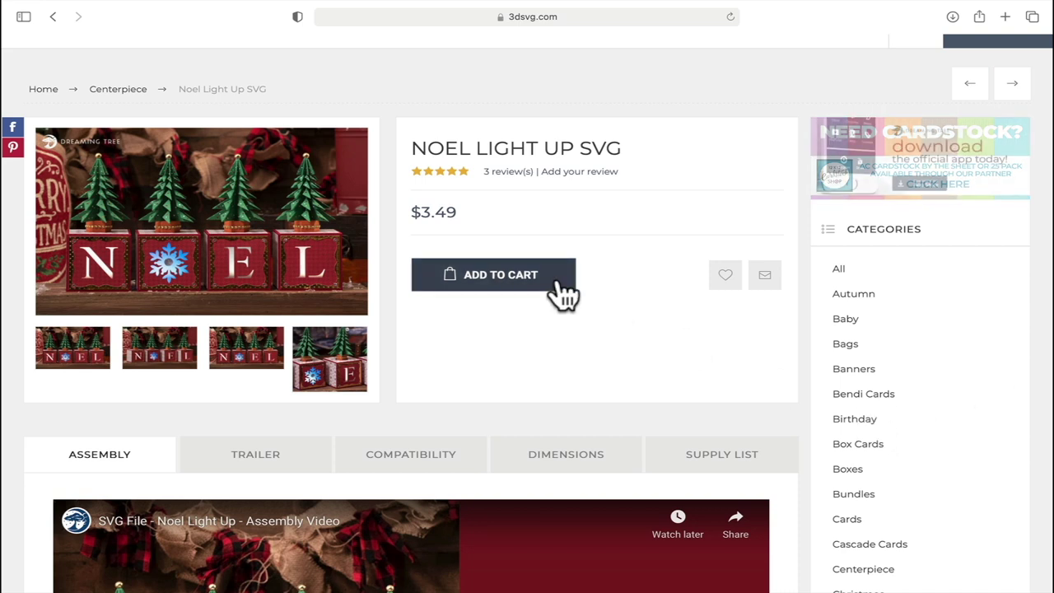
# Step: Scroll the Noel Light Up SVG product page up to the 3dsvg.com site header
pyautogui.scroll(3, 564, 292)
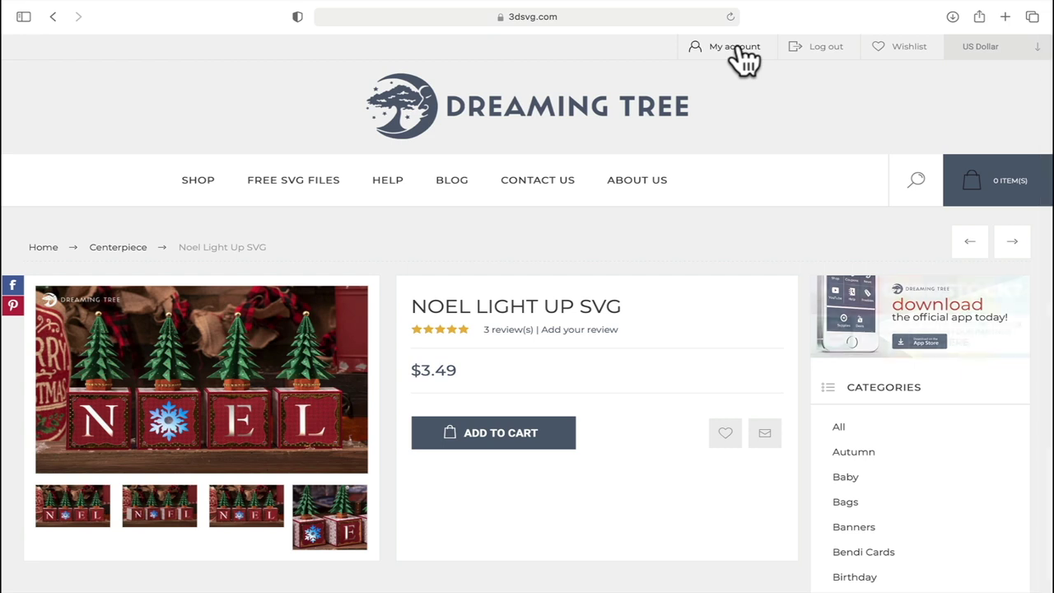
# Step: Go to My account's Downloadable Products list of purchased SVG bundles
pyautogui.click(739, 50)
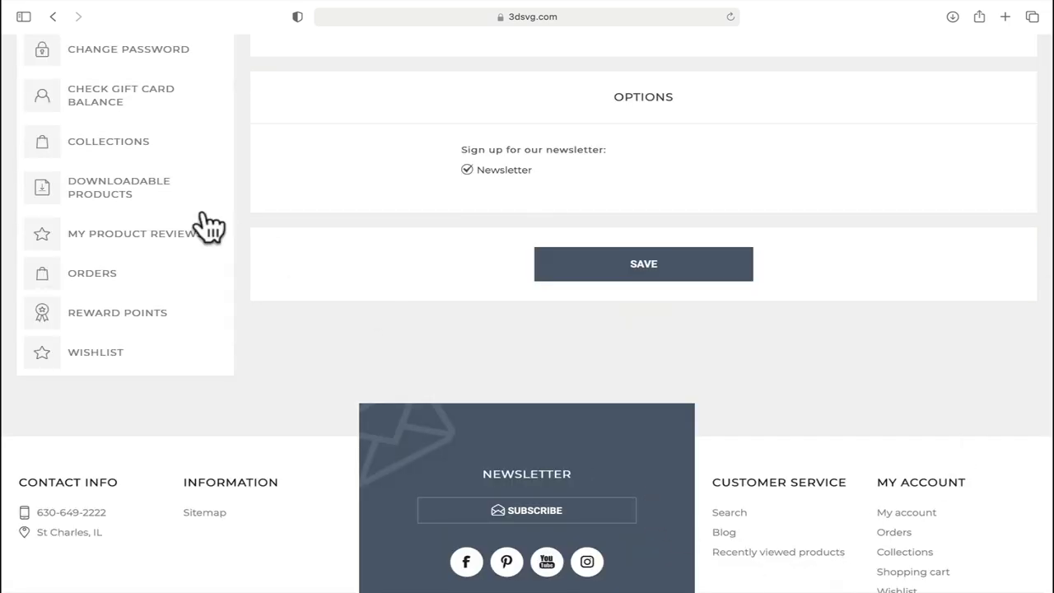
pyautogui.click(135, 197)
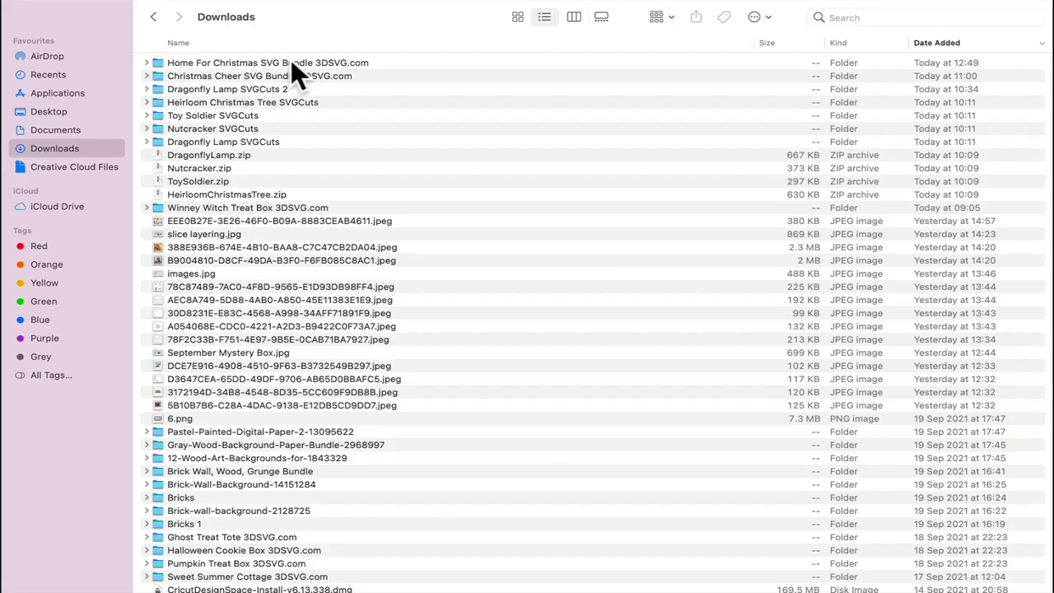
# Step: In Finder, go through Home For Christmas SVG Bundle, Noel Light Up and SVG to the Extras folder
pyautogui.click(293, 64)
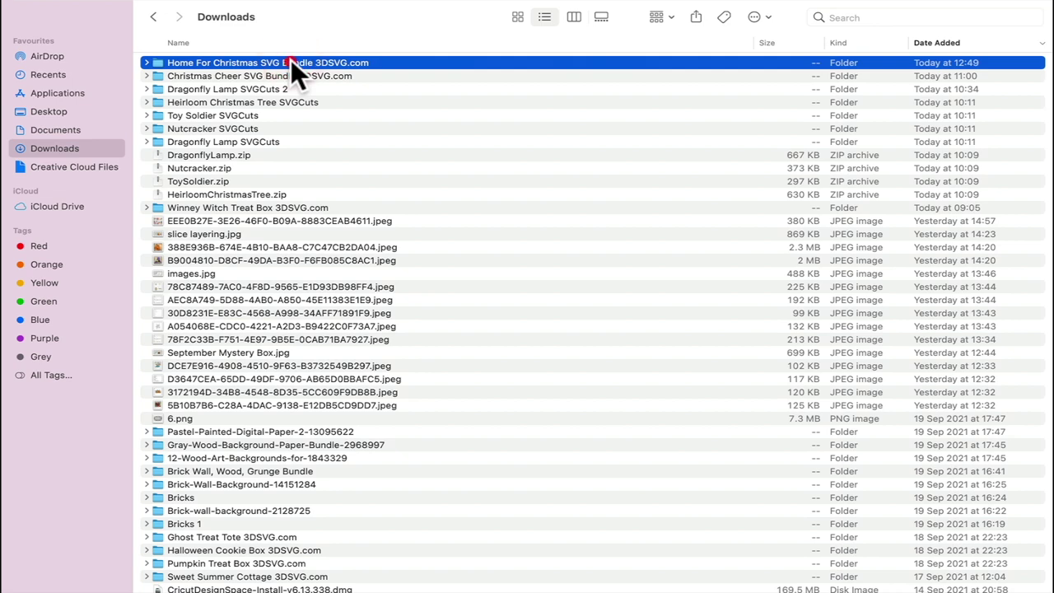
pyautogui.doubleClick(291, 62)
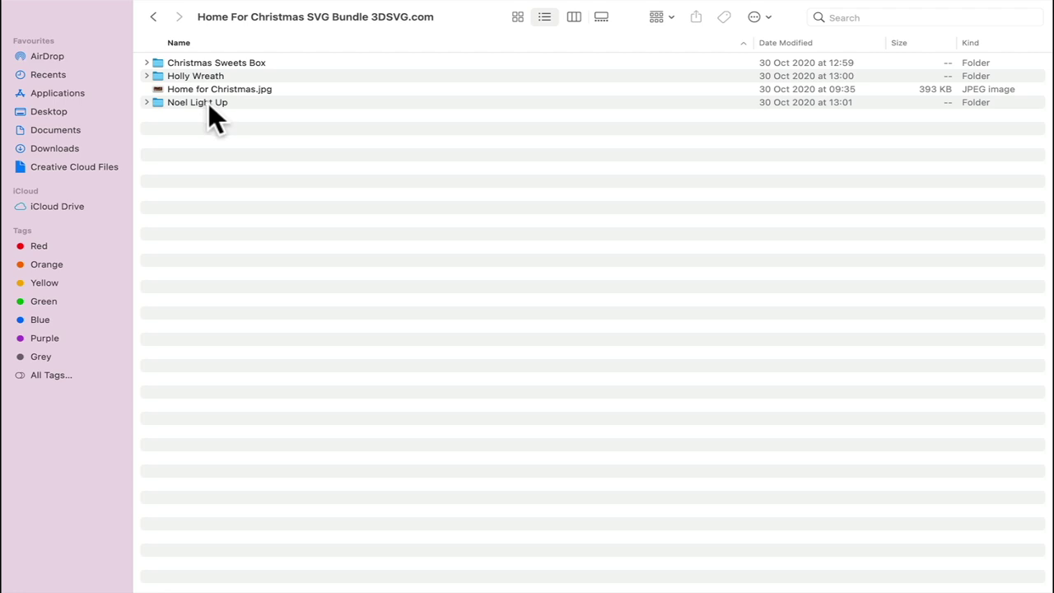
pyautogui.doubleClick(207, 102)
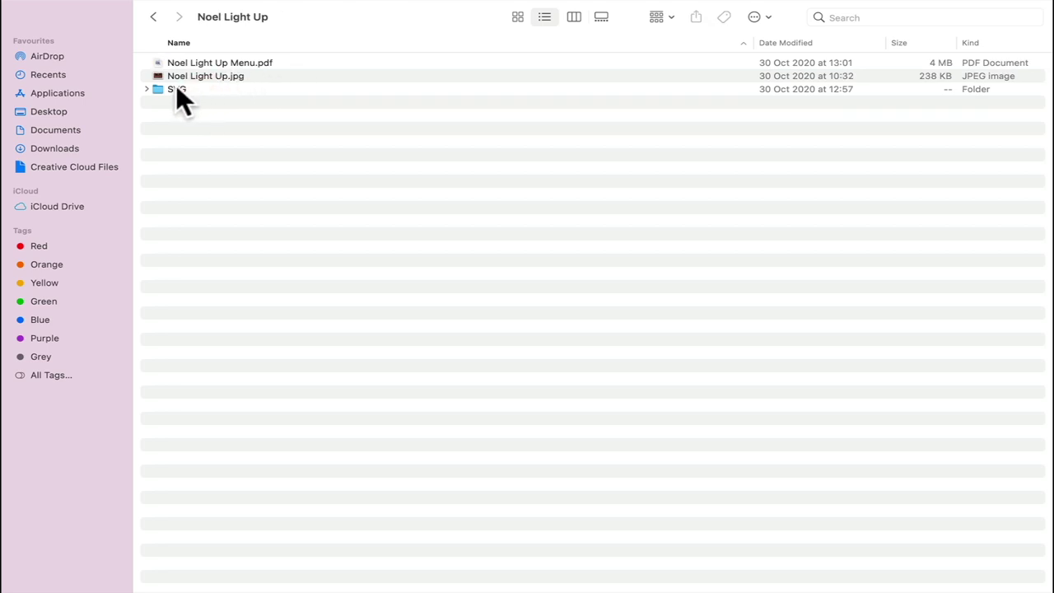
pyautogui.doubleClick(177, 88)
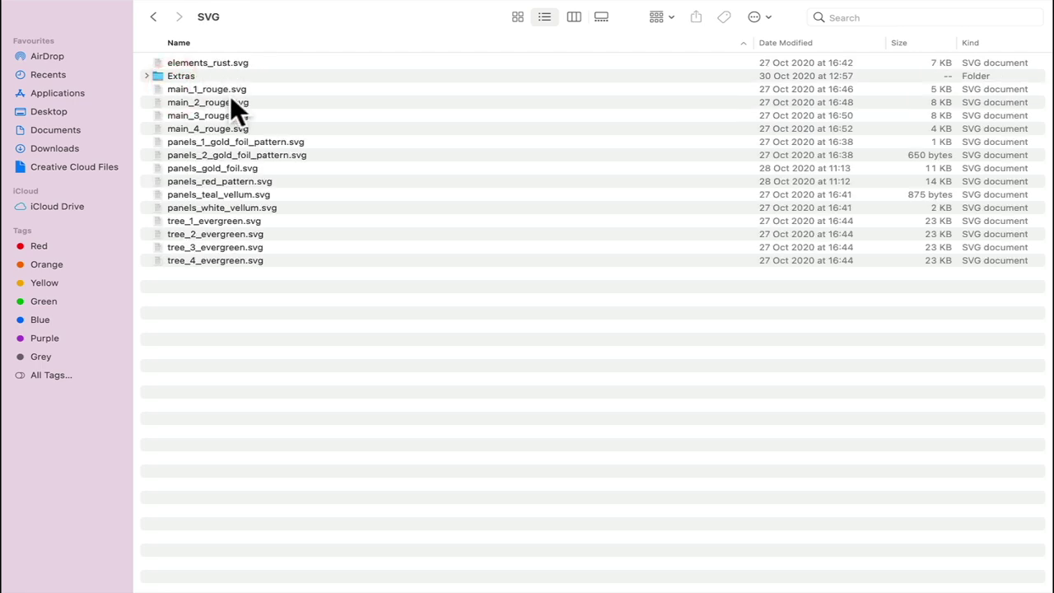
pyautogui.doubleClick(184, 76)
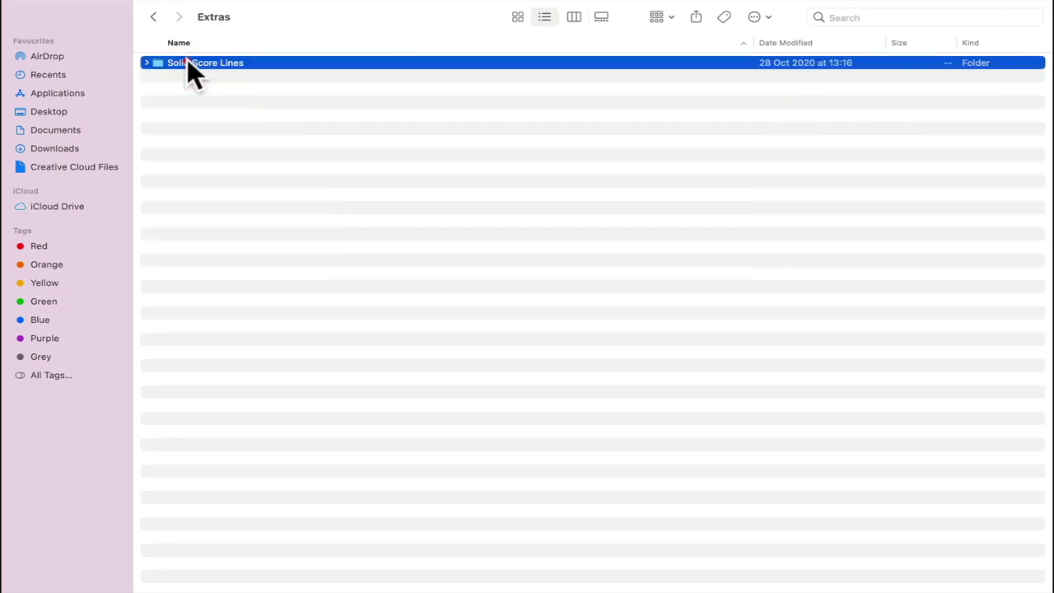
# Step: Look inside Solid Score Lines, return to the SVG folder and select panels_1 through tree_4
pyautogui.doubleClick(186, 59)
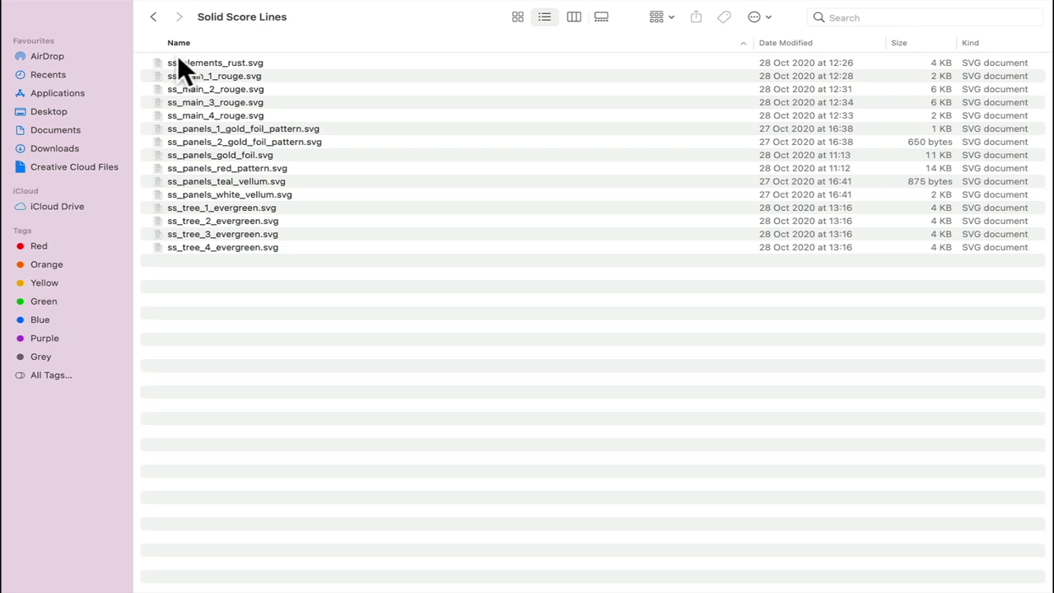
pyautogui.click(152, 15)
pyautogui.click(151, 16)
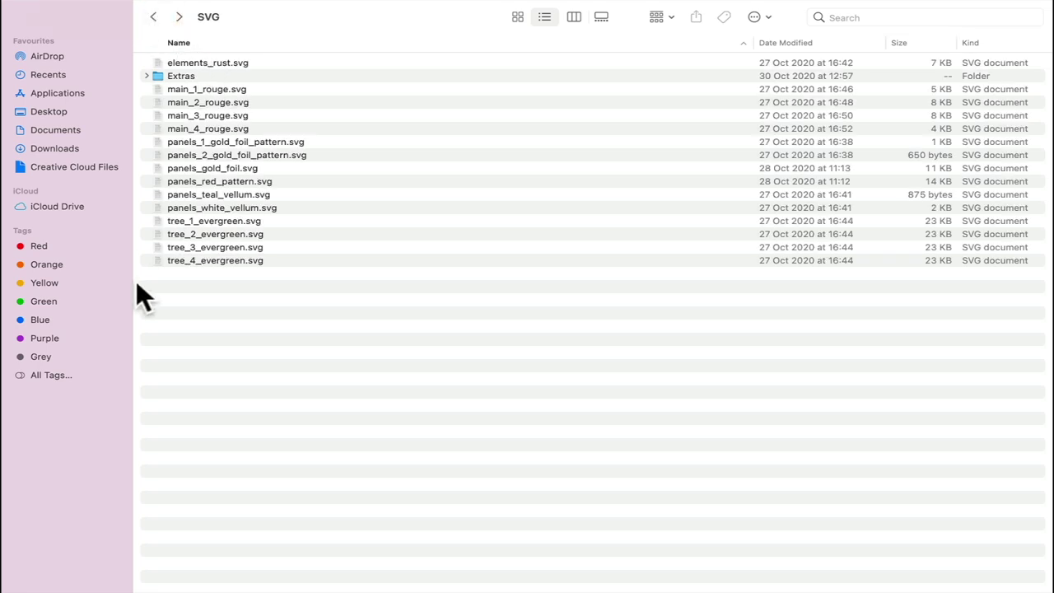
pyautogui.moveTo(162, 283); pyautogui.dragTo(260, 61)
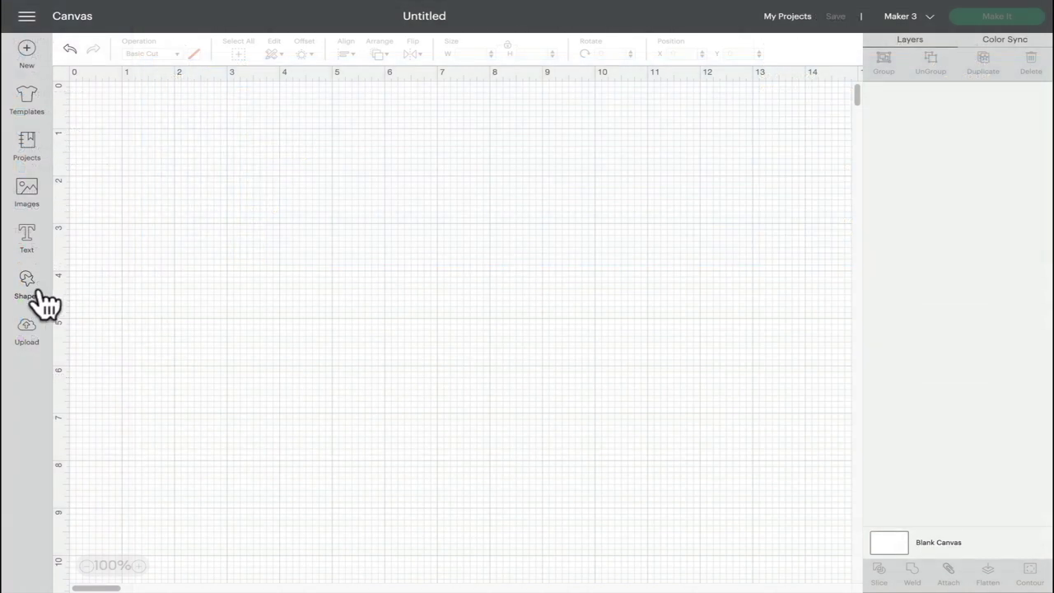
# Step: Start an image upload and browse to the Noel Light Up SVG folder in Downloads
pyautogui.click(25, 331)
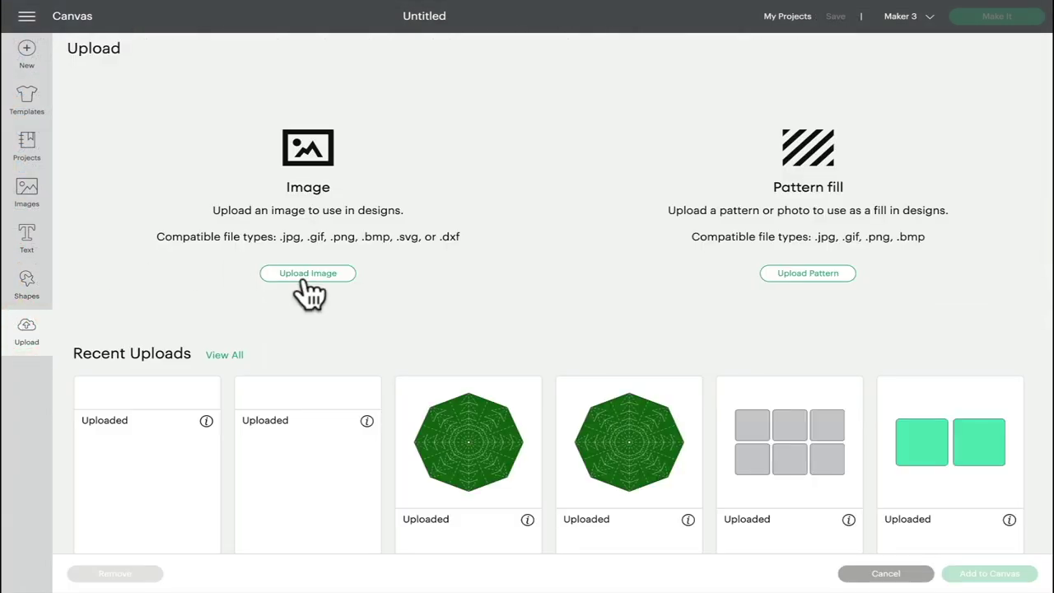
pyautogui.click(311, 277)
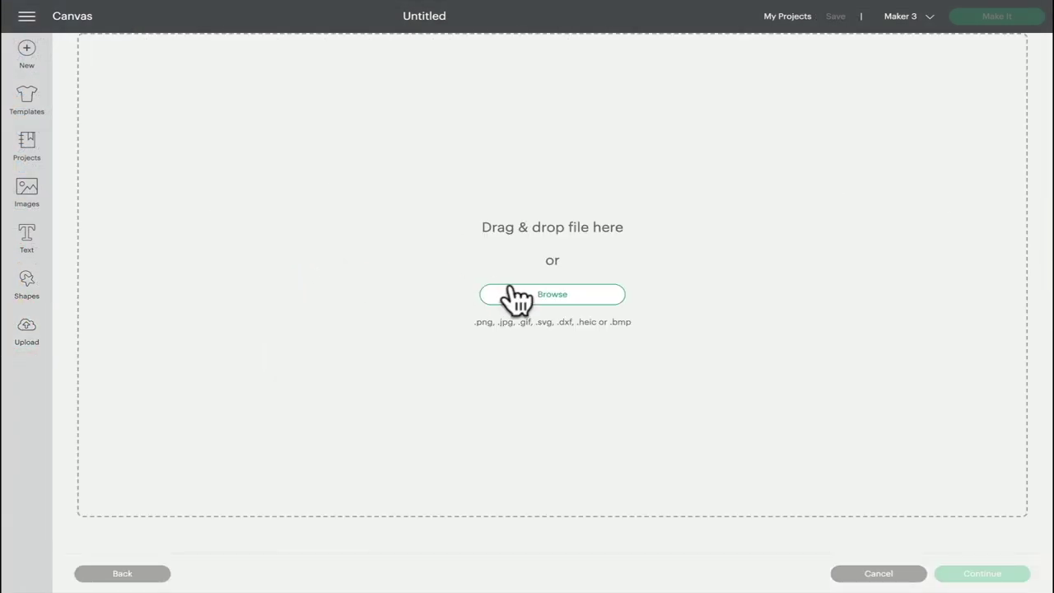
pyautogui.click(529, 293)
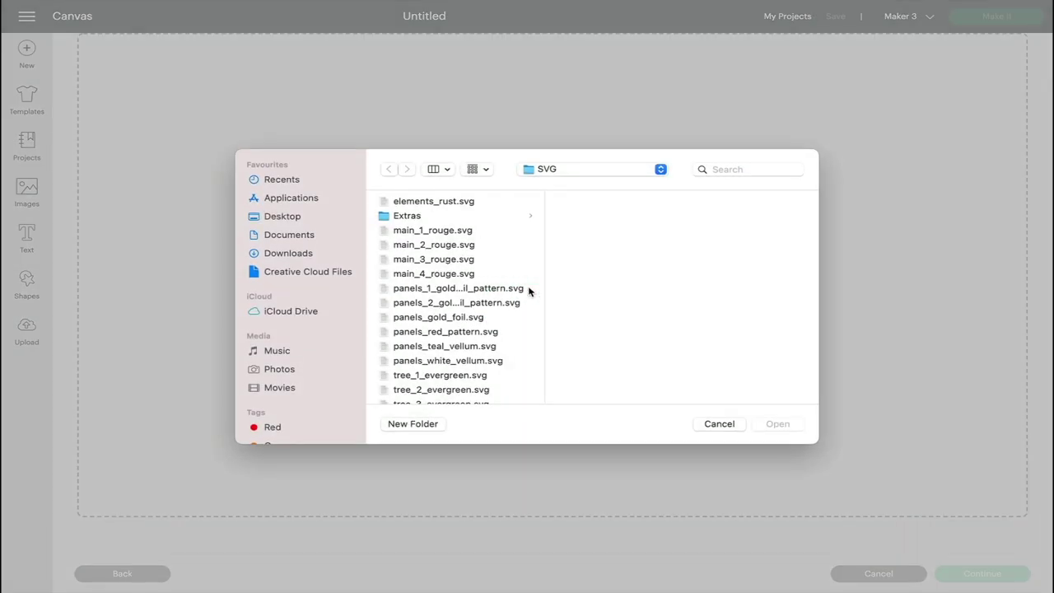
pyautogui.click(299, 251)
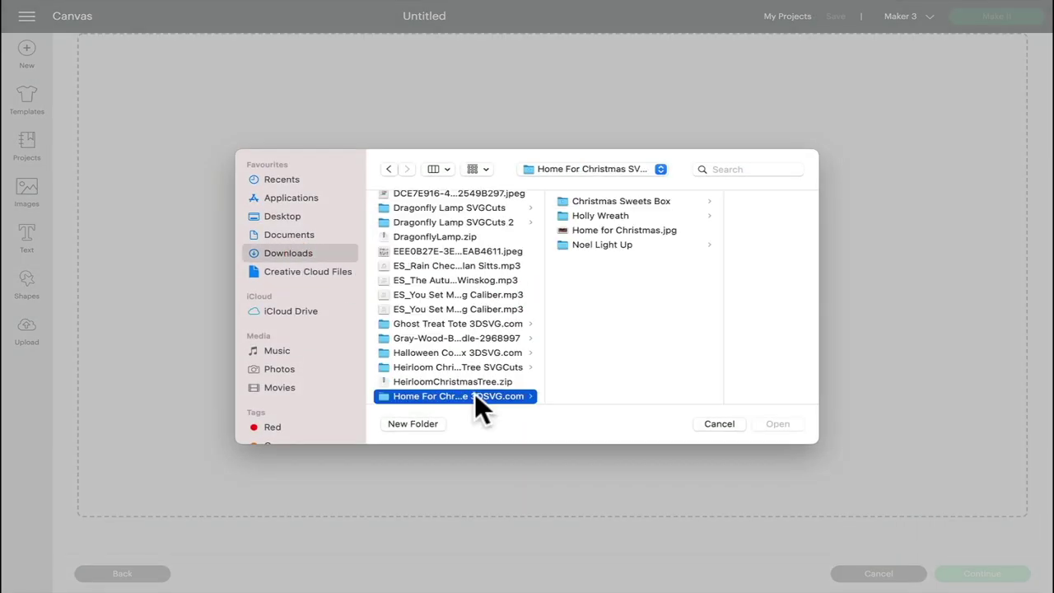
pyautogui.click(599, 245)
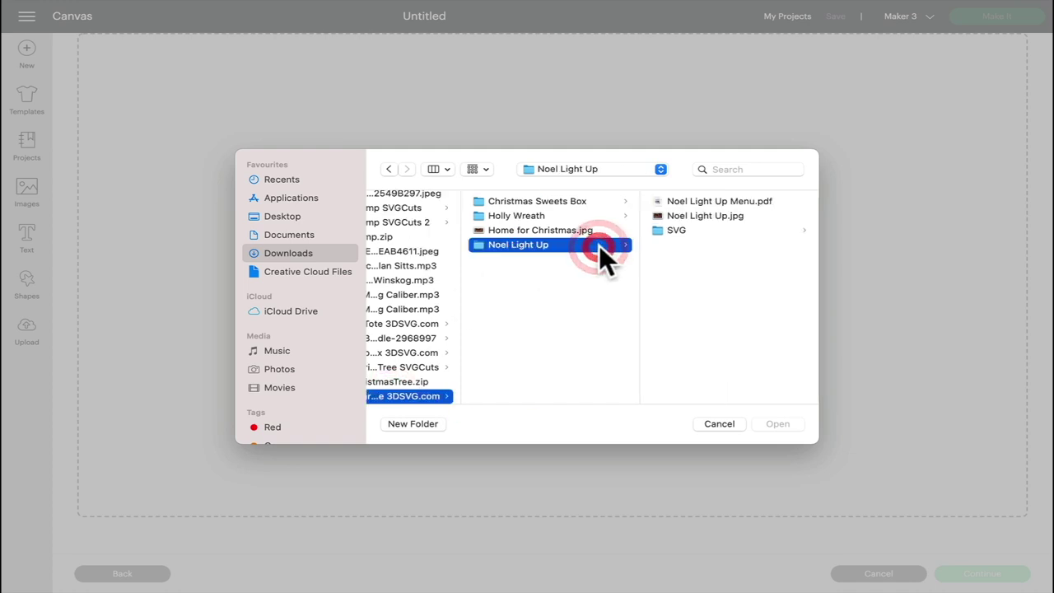
pyautogui.click(670, 226)
# Step: Preview the rouge SVG files, then upload main_4_rouge.svg as an image
pyautogui.click(712, 201)
pyautogui.click(560, 230)
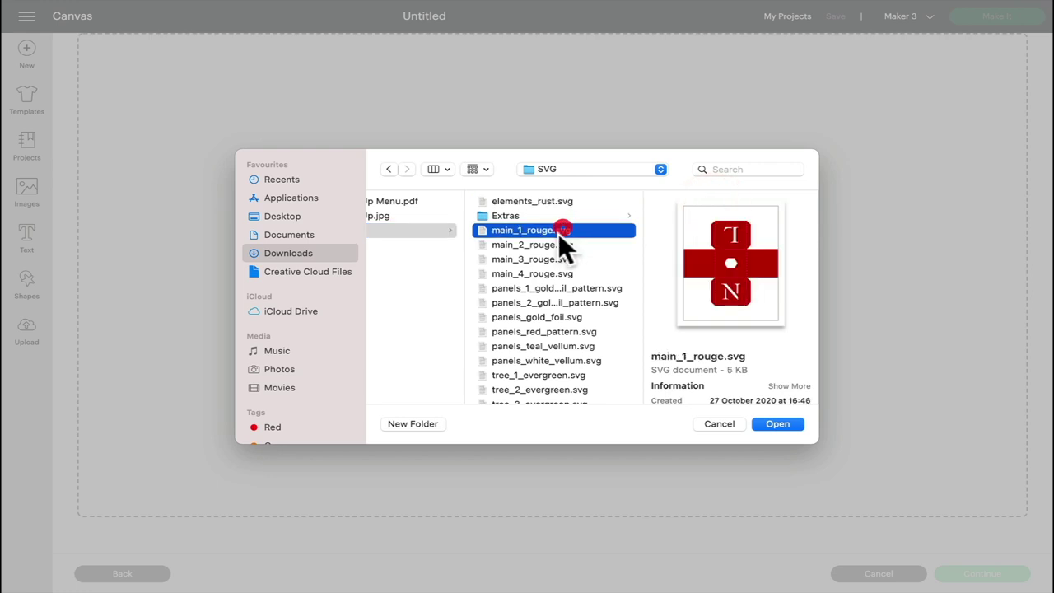
pyautogui.click(549, 245)
pyautogui.click(545, 259)
pyautogui.click(543, 274)
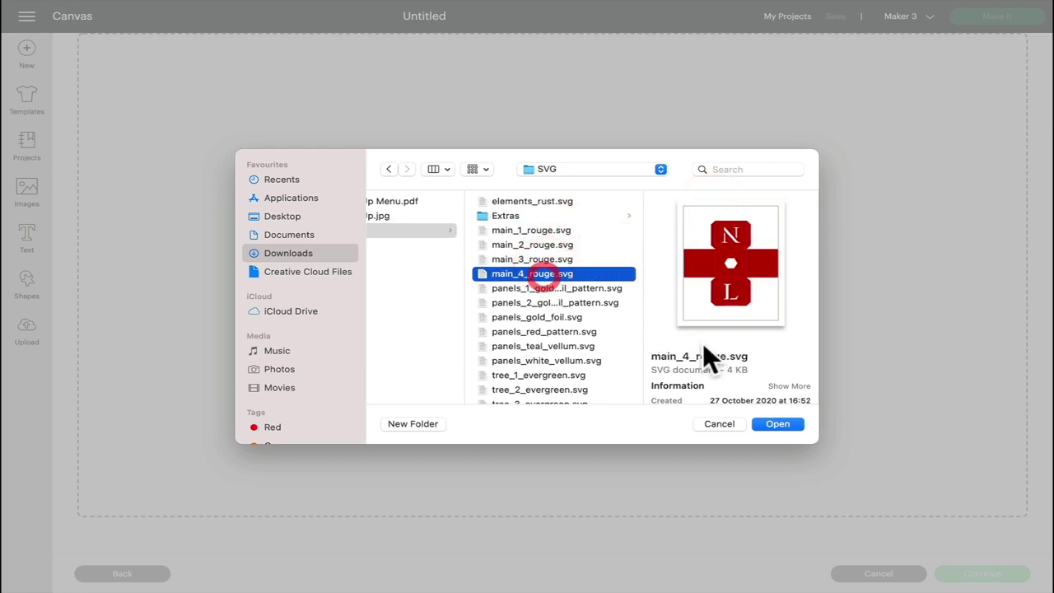
pyautogui.click(784, 423)
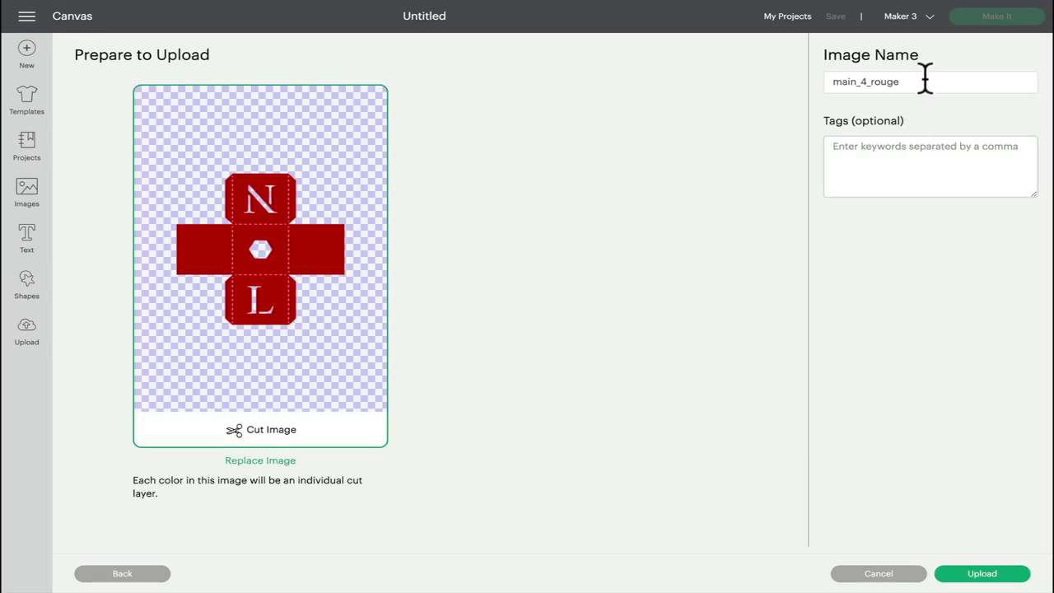
pyautogui.click(852, 158)
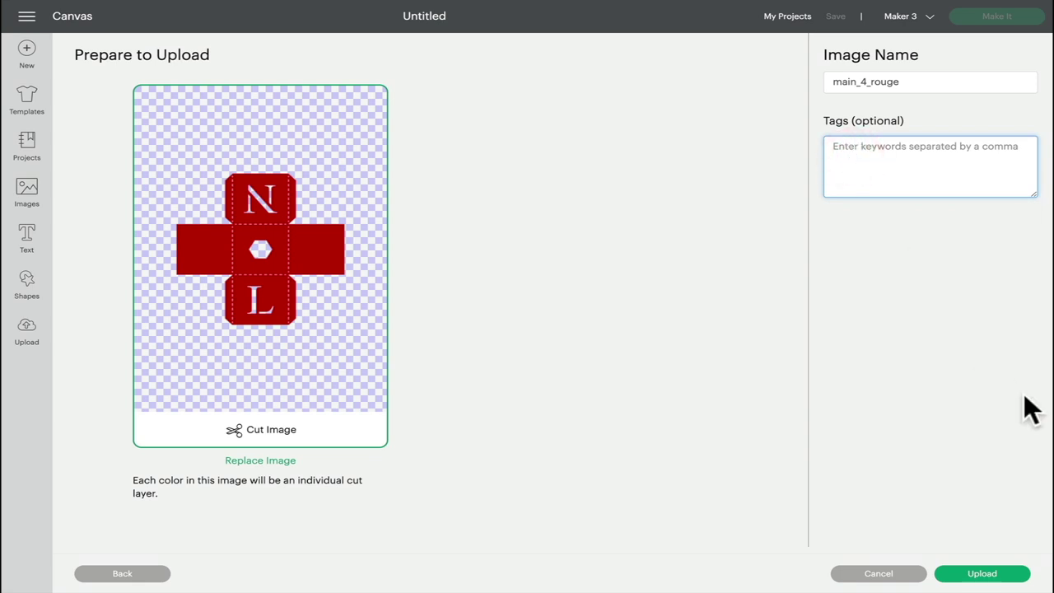
pyautogui.click(993, 575)
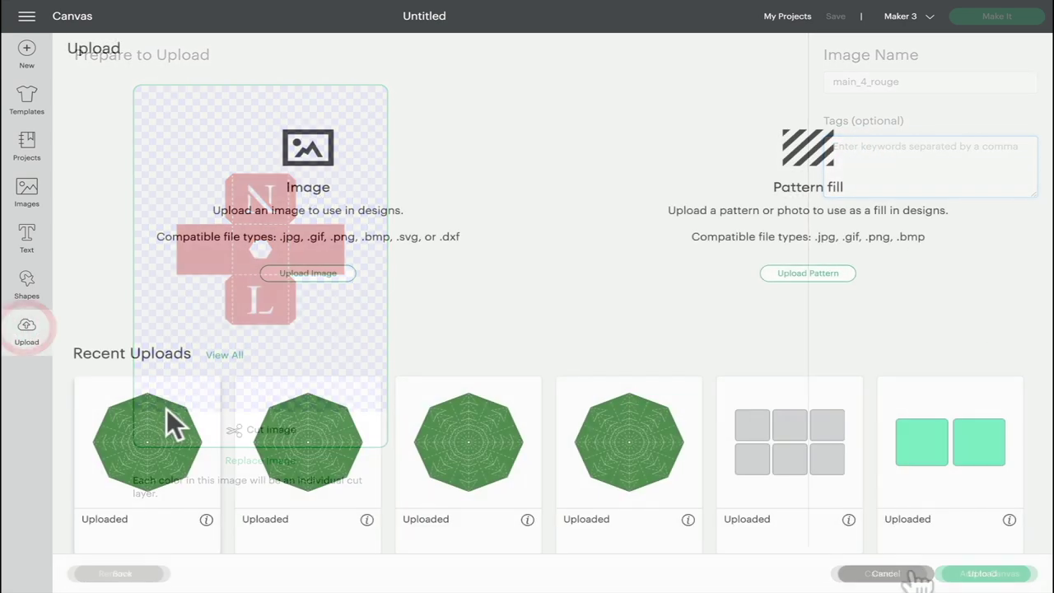
# Step: Begin another upload choosing tree_2_evergreen.svg, and select the first uploaded tree octagon
pyautogui.click(325, 273)
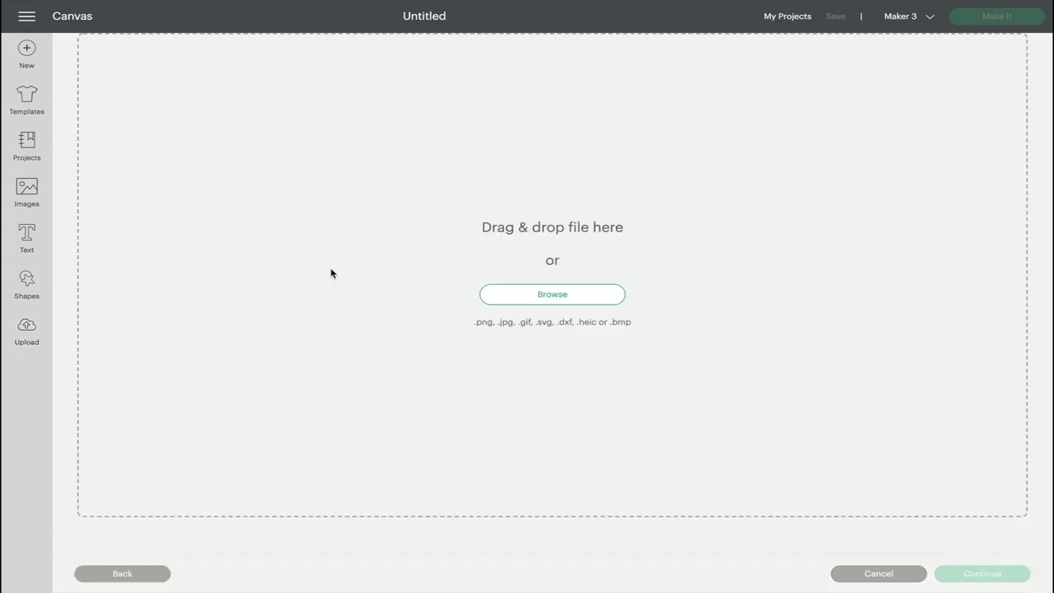
pyautogui.click(543, 299)
pyautogui.click(434, 268)
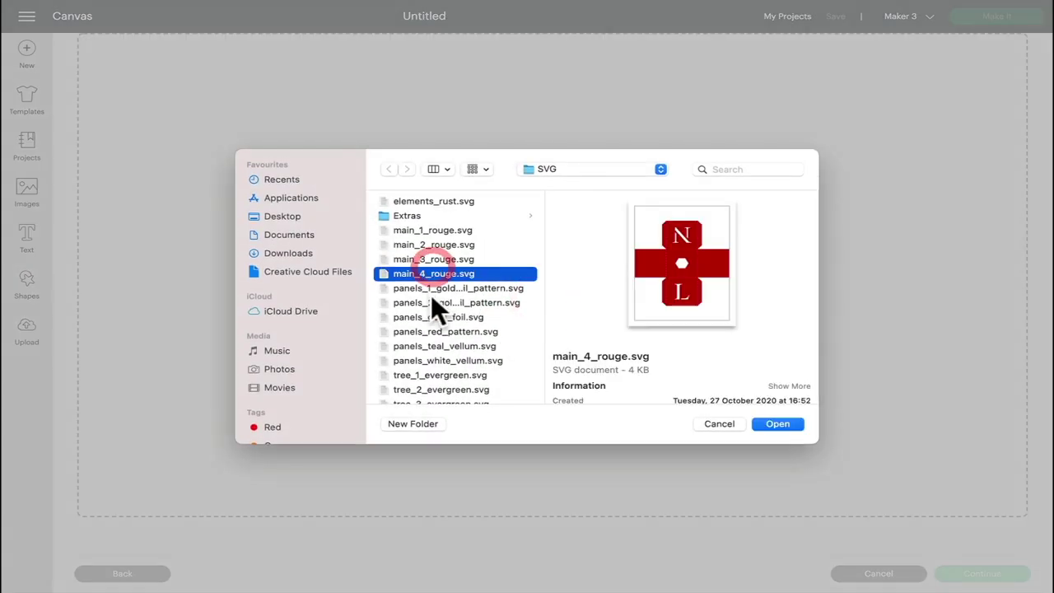
pyautogui.click(430, 301)
pyautogui.click(429, 317)
pyautogui.click(429, 331)
pyautogui.click(429, 345)
pyautogui.click(431, 360)
pyautogui.click(431, 373)
pyautogui.click(431, 387)
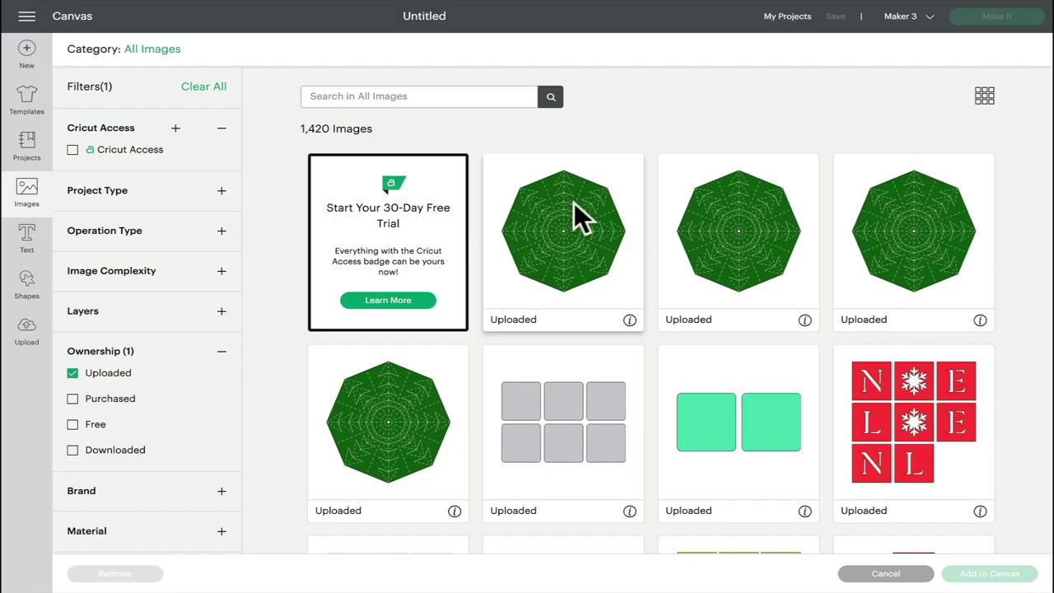
pyautogui.click(570, 202)
# Step: Add the remaining tree octagons, the NOEL letter sheet, and the teal and grey square images
pyautogui.click(713, 195)
pyautogui.click(915, 238)
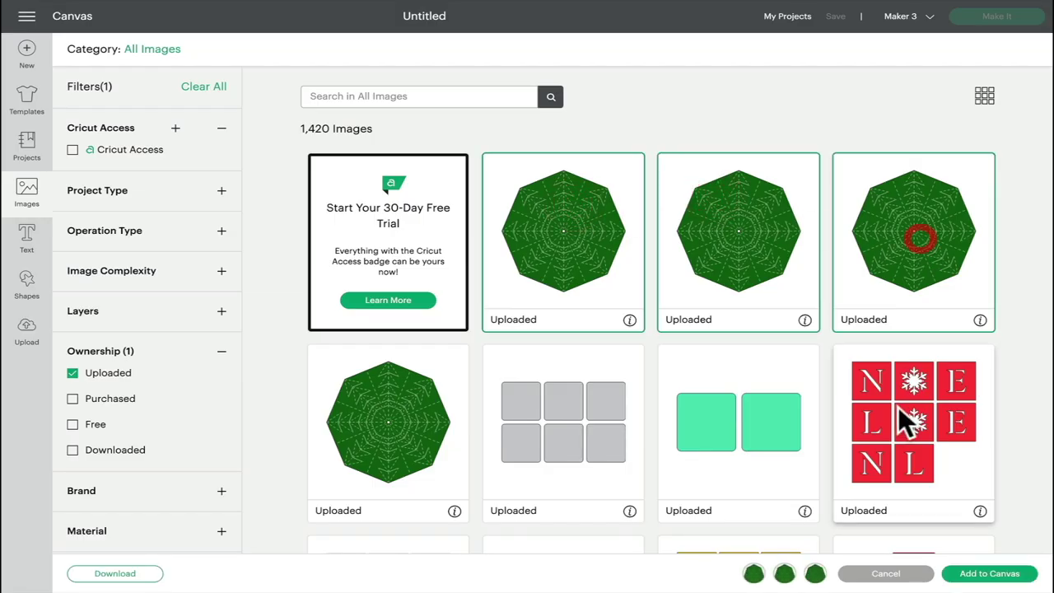
pyautogui.click(902, 406)
pyautogui.click(769, 410)
pyautogui.click(587, 402)
pyautogui.click(408, 400)
pyautogui.scroll(-5, 951, 432)
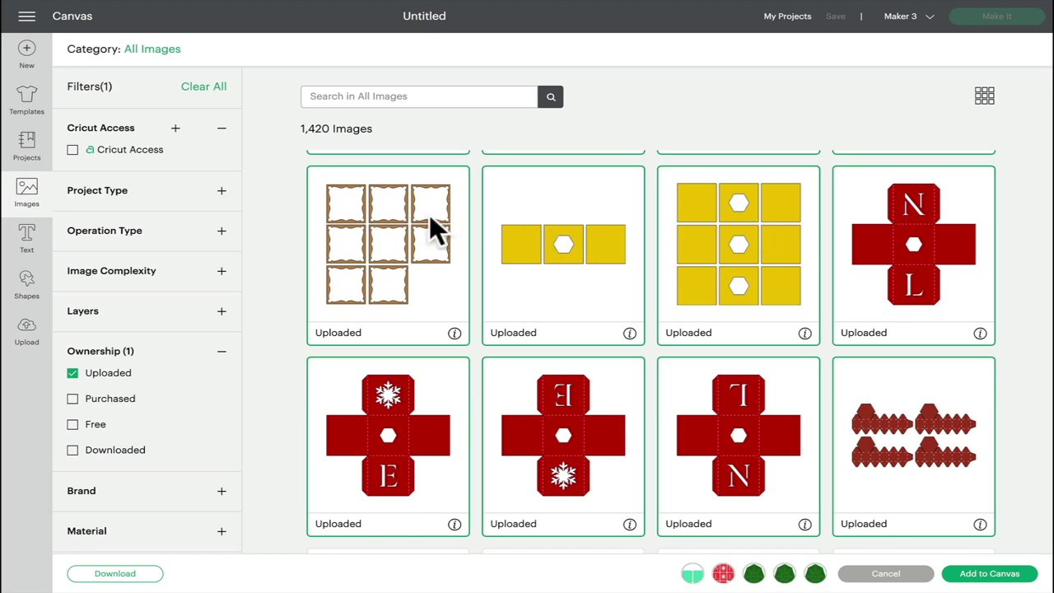
pyautogui.scroll(4, 968, 305)
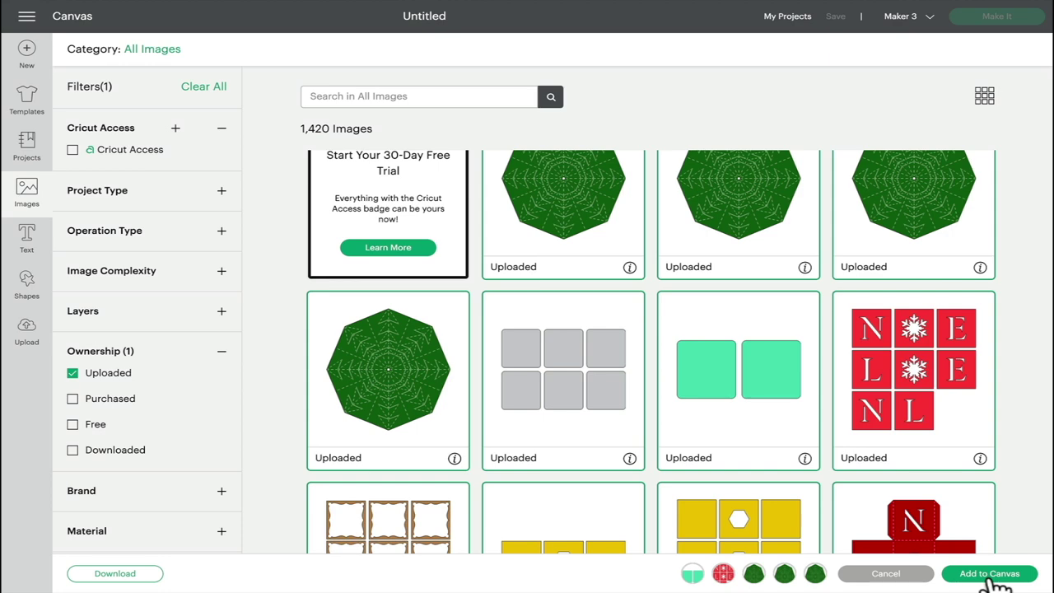
# Step: Insert the images, move the rust elements top right and stack the red cross nets lower right
pyautogui.click(992, 574)
pyautogui.click(202, 432)
pyautogui.moveTo(263, 273); pyautogui.dragTo(764, 160)
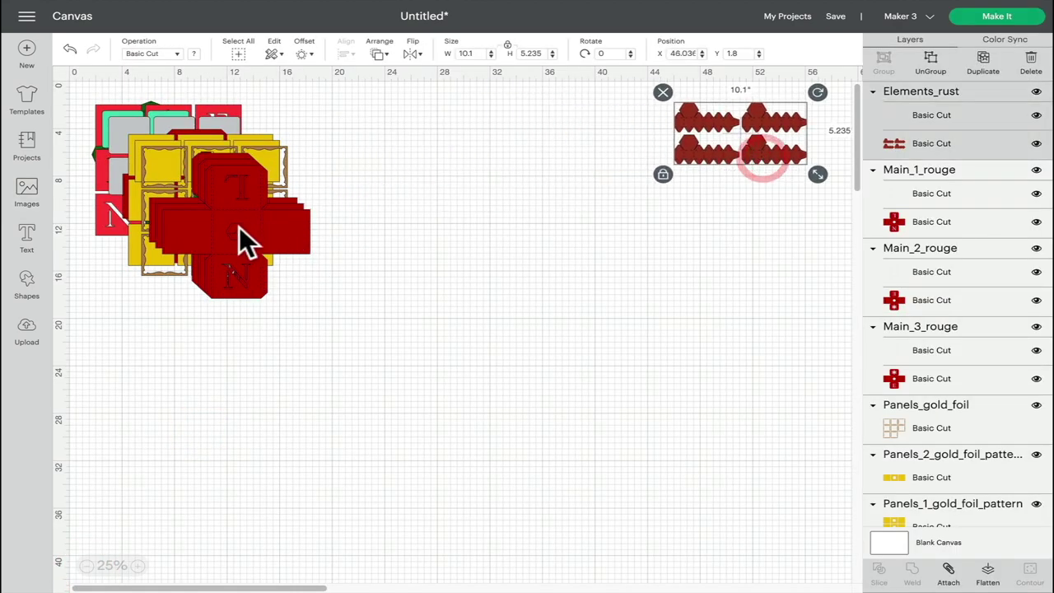
pyautogui.moveTo(236, 225); pyautogui.dragTo(752, 380)
pyautogui.click(217, 205)
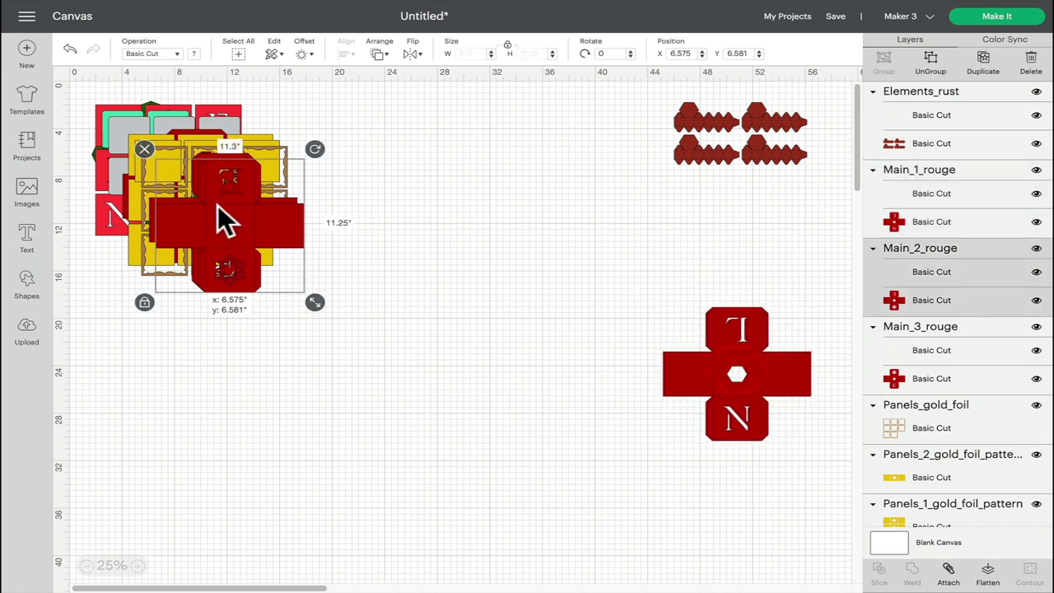
pyautogui.moveTo(218, 205); pyautogui.dragTo(737, 369)
pyautogui.moveTo(268, 217); pyautogui.dragTo(769, 386)
# Step: Spread the gold, yellow and N-L pieces out, pull the tree free, then select everything
pyautogui.moveTo(277, 170); pyautogui.dragTo(228, 385)
pyautogui.moveTo(247, 208); pyautogui.dragTo(525, 181)
pyautogui.moveTo(261, 164); pyautogui.dragTo(583, 148)
pyautogui.moveTo(172, 181); pyautogui.dragTo(738, 381)
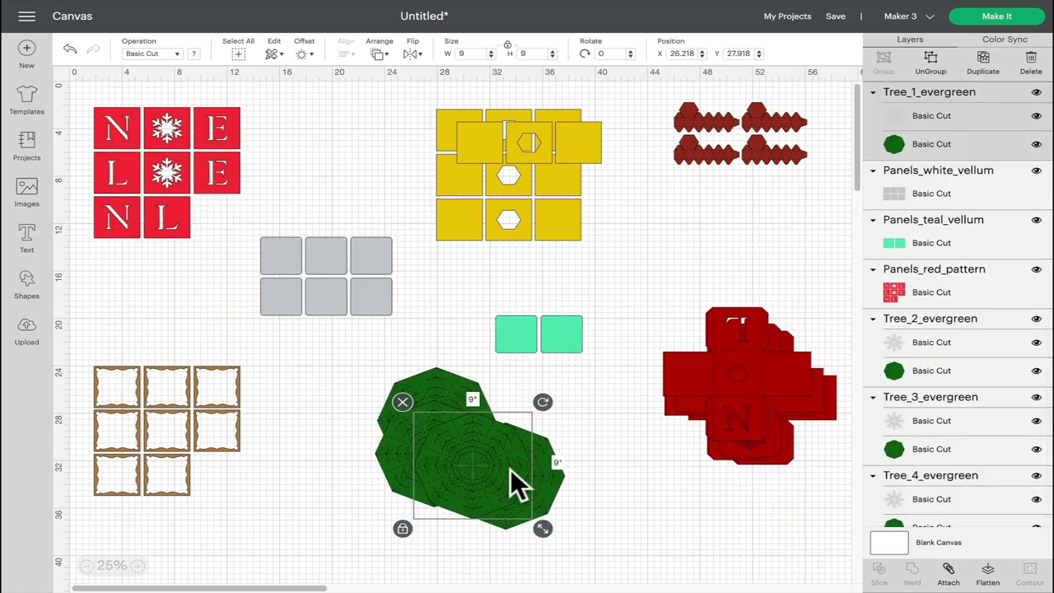
pyautogui.moveTo(475, 461); pyautogui.dragTo(550, 500)
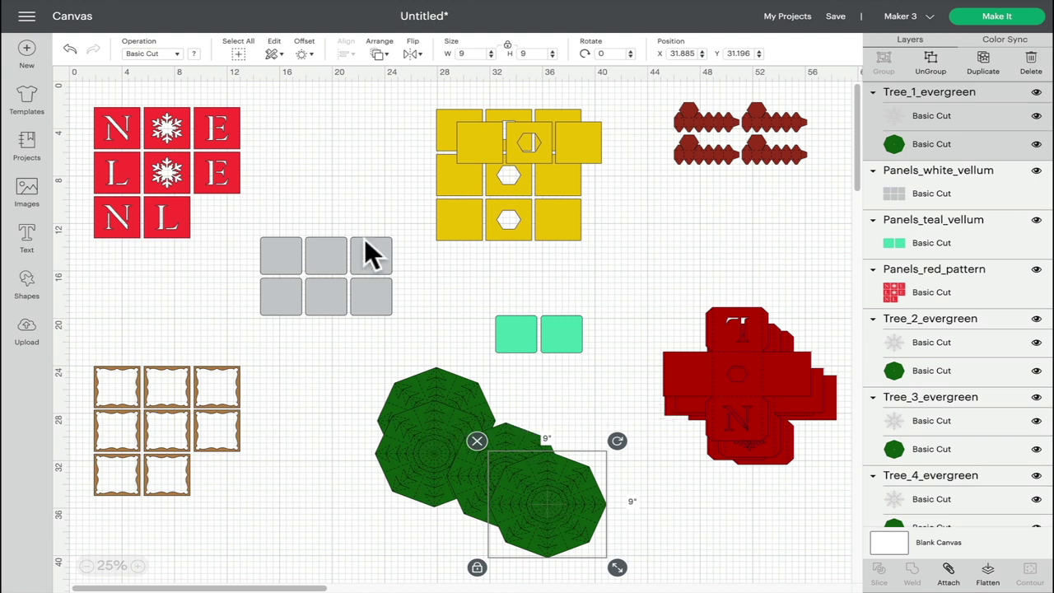
pyautogui.moveTo(86, 85); pyautogui.dragTo(847, 571)
# Step: Center-align and group all pieces, shrink the group to about 7.8 inches, then undo all three
pyautogui.click(346, 58)
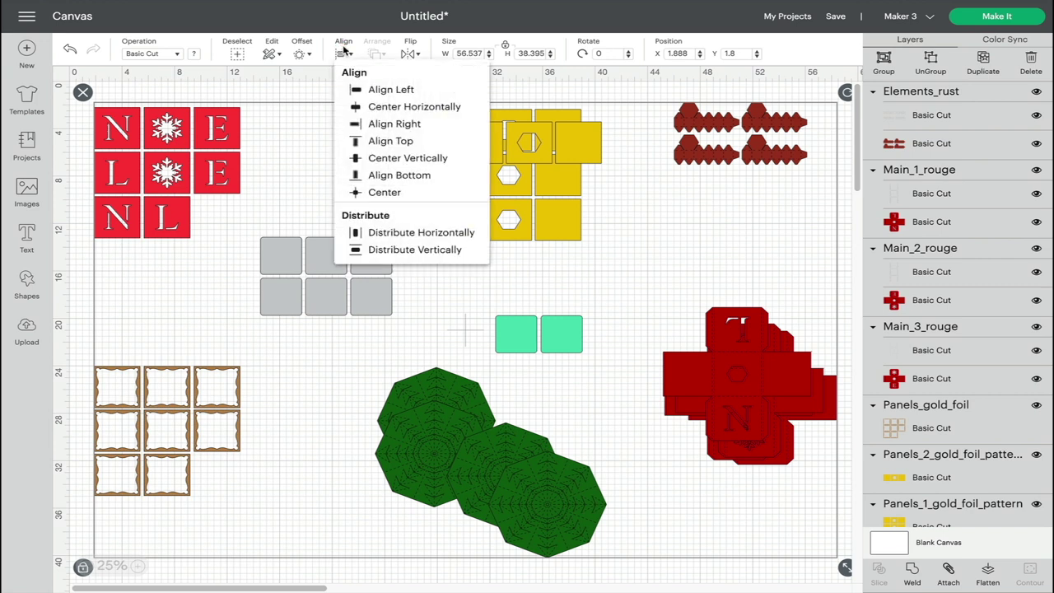
pyautogui.click(417, 197)
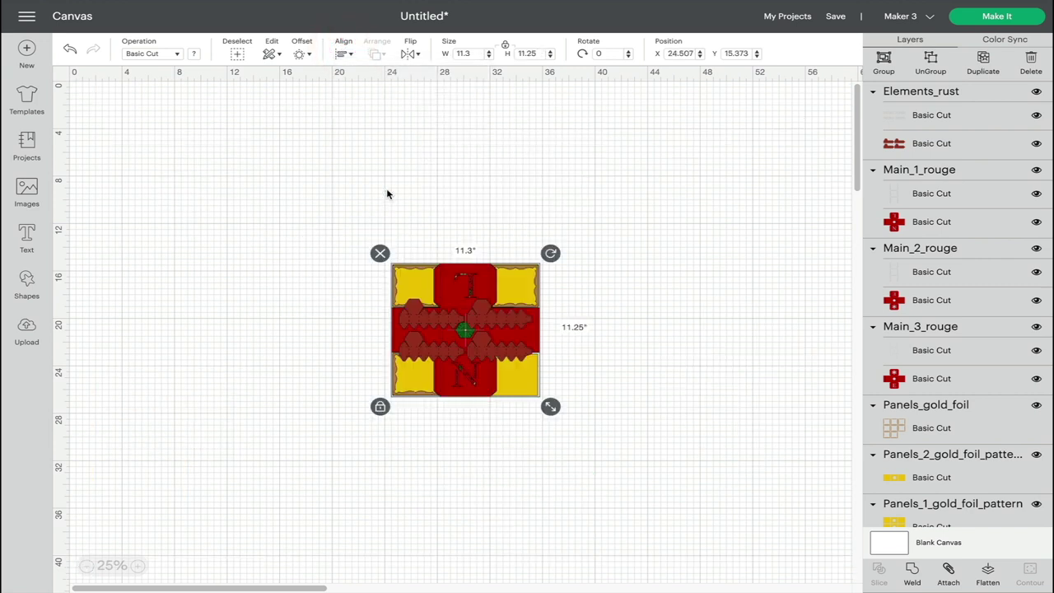
pyautogui.click(884, 61)
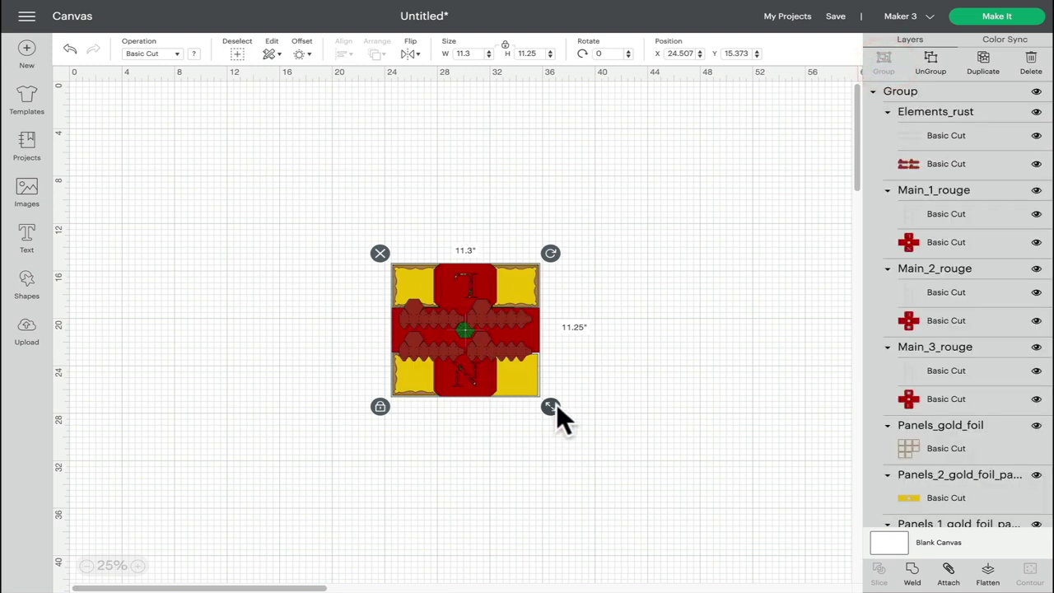
pyautogui.moveTo(556, 409); pyautogui.dragTo(502, 365)
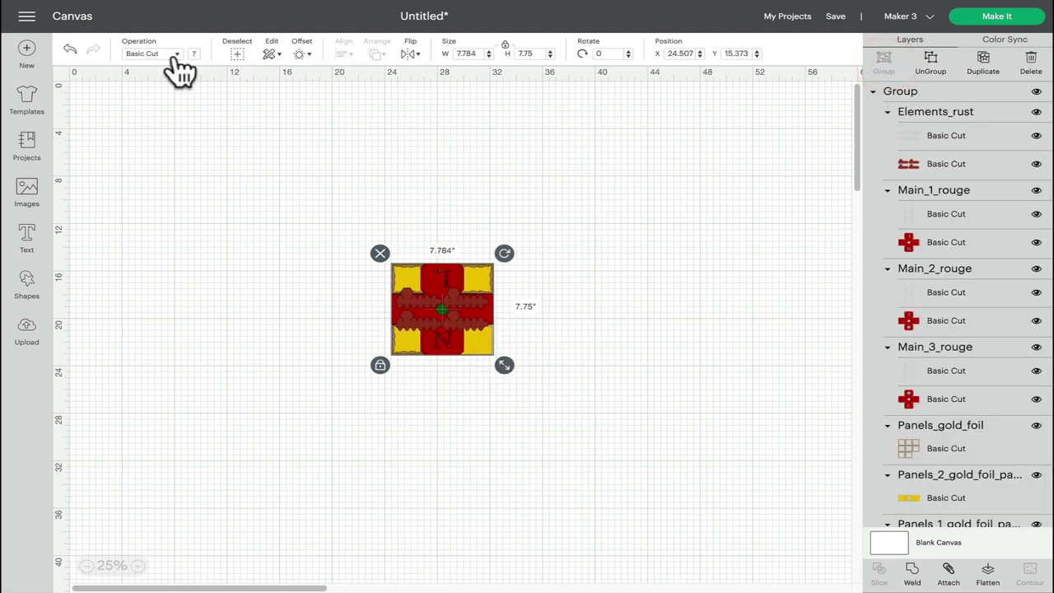
pyautogui.click(71, 51)
pyautogui.click(71, 51)
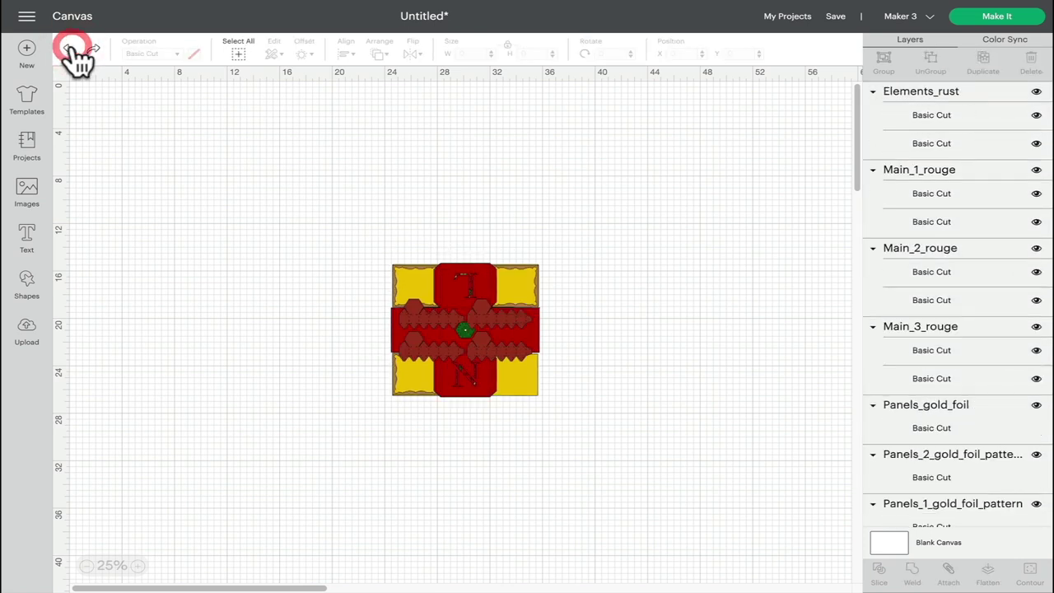
pyautogui.click(71, 51)
# Step: Stack the green tree octagons together at the bottom of the canvas
pyautogui.moveTo(526, 452); pyautogui.dragTo(582, 512)
pyautogui.moveTo(425, 450); pyautogui.dragTo(548, 521)
pyautogui.moveTo(427, 383); pyautogui.dragTo(557, 501)
# Step: Move the grey white-vellum panel grid toward the bottom and layer the teal vellum pair over it
pyautogui.click(571, 329)
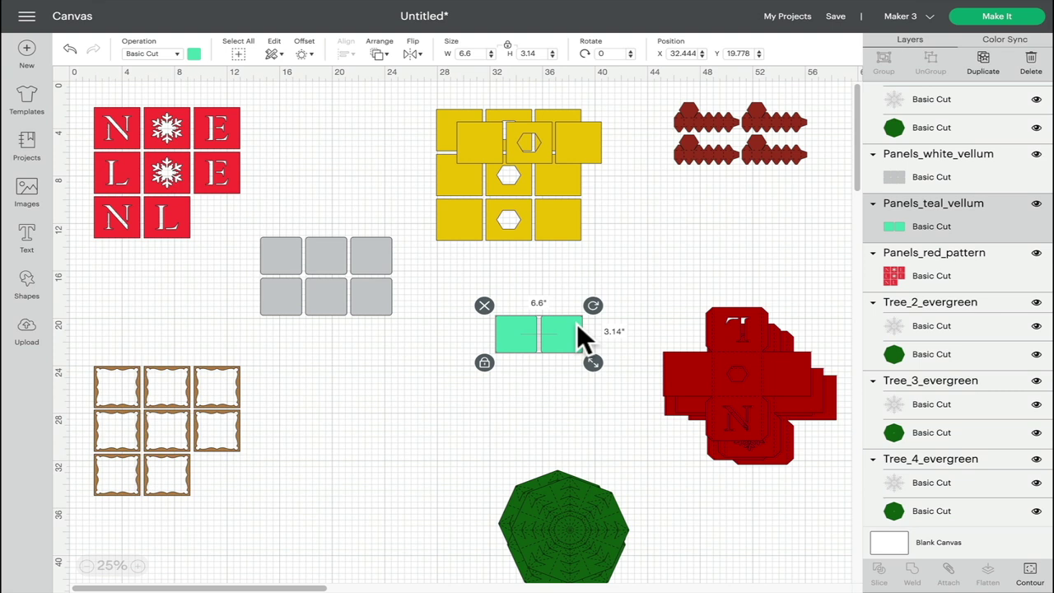
pyautogui.click(360, 252)
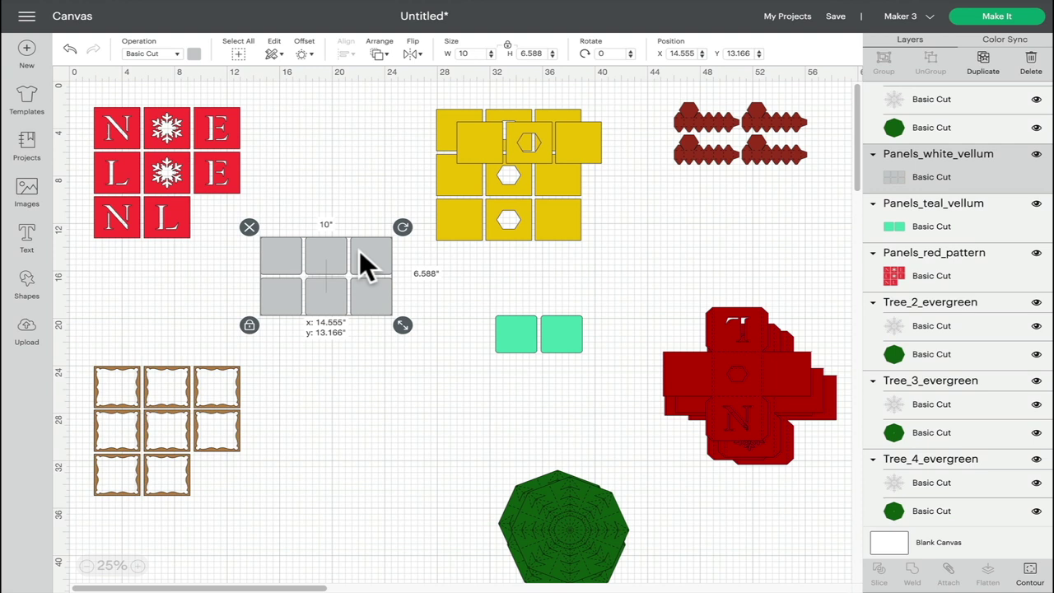
pyautogui.moveTo(359, 250); pyautogui.dragTo(436, 481)
pyautogui.moveTo(557, 334); pyautogui.dragTo(440, 513)
pyautogui.moveTo(789, 131); pyautogui.dragTo(785, 155)
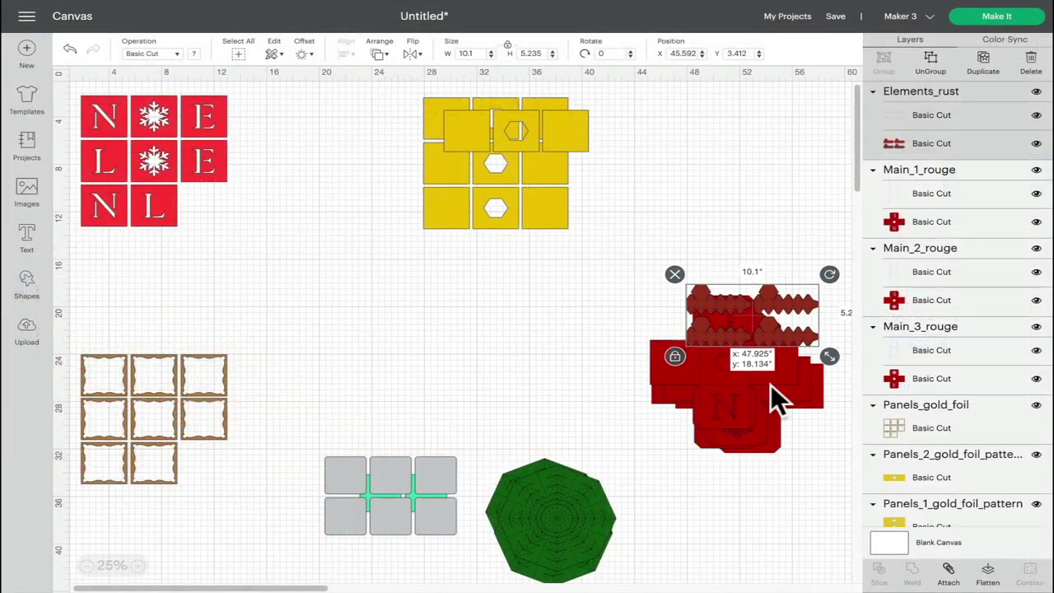
# Step: Move rust elements below the red pieces, place a gold foil grid duplicate beside it, and open Contour
pyautogui.moveTo(771, 386); pyautogui.dragTo(742, 550)
pyautogui.moveTo(159, 420); pyautogui.dragTo(209, 369)
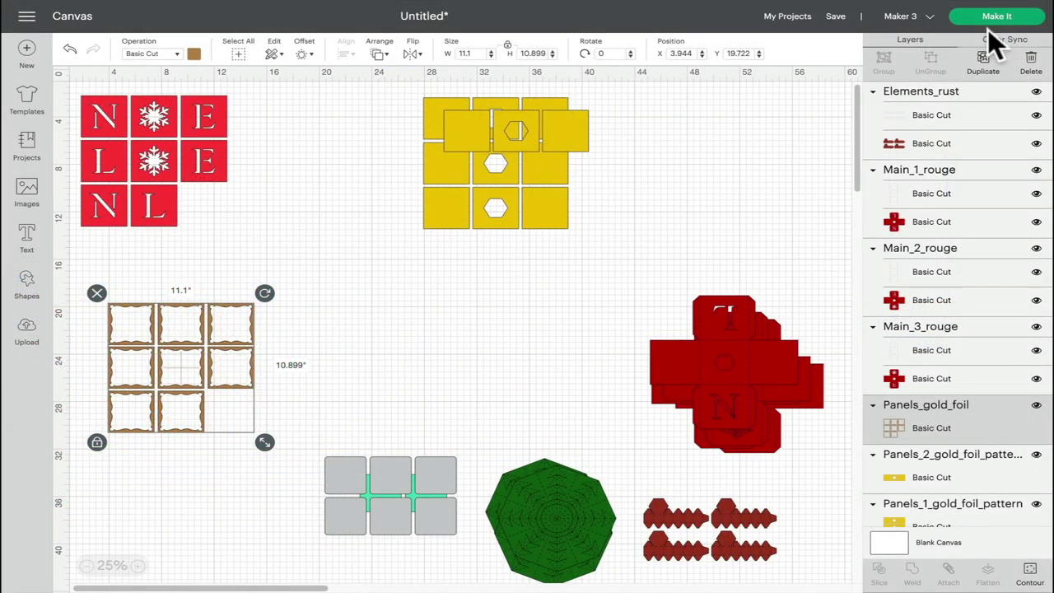
pyautogui.click(983, 62)
pyautogui.moveTo(166, 373); pyautogui.dragTo(352, 358)
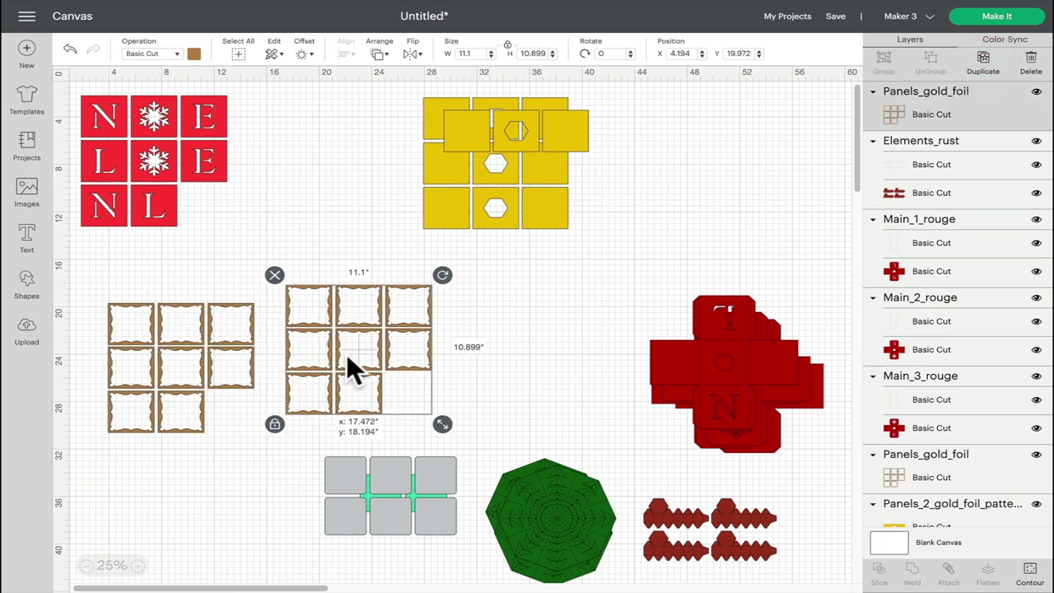
pyautogui.click(1029, 572)
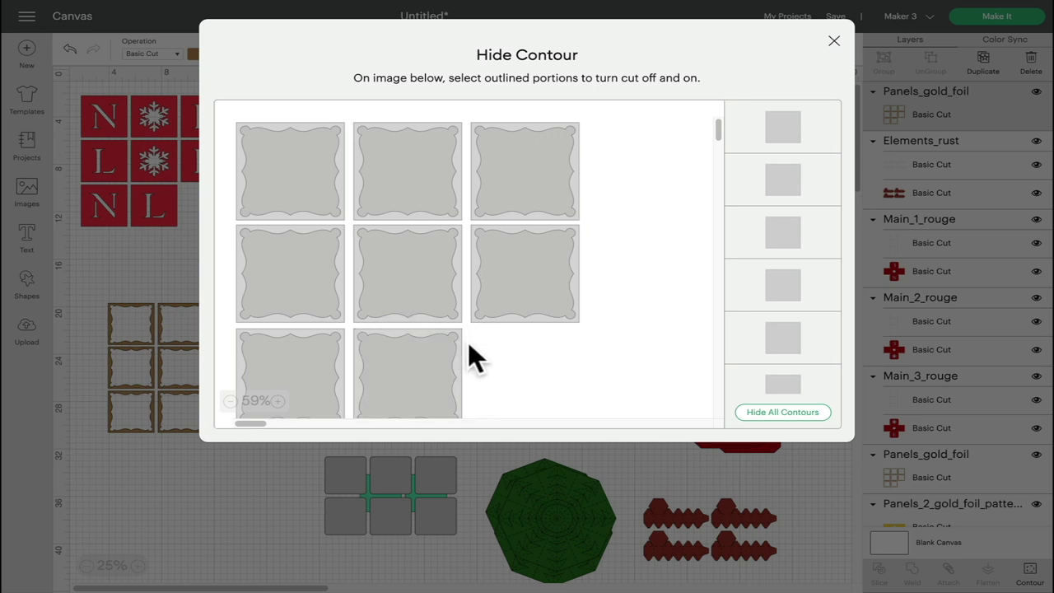
# Step: Hide the seventh and eighth frame cuts on the gold foil grid to leave a six-frame set
pyautogui.click(464, 343)
pyautogui.click(462, 342)
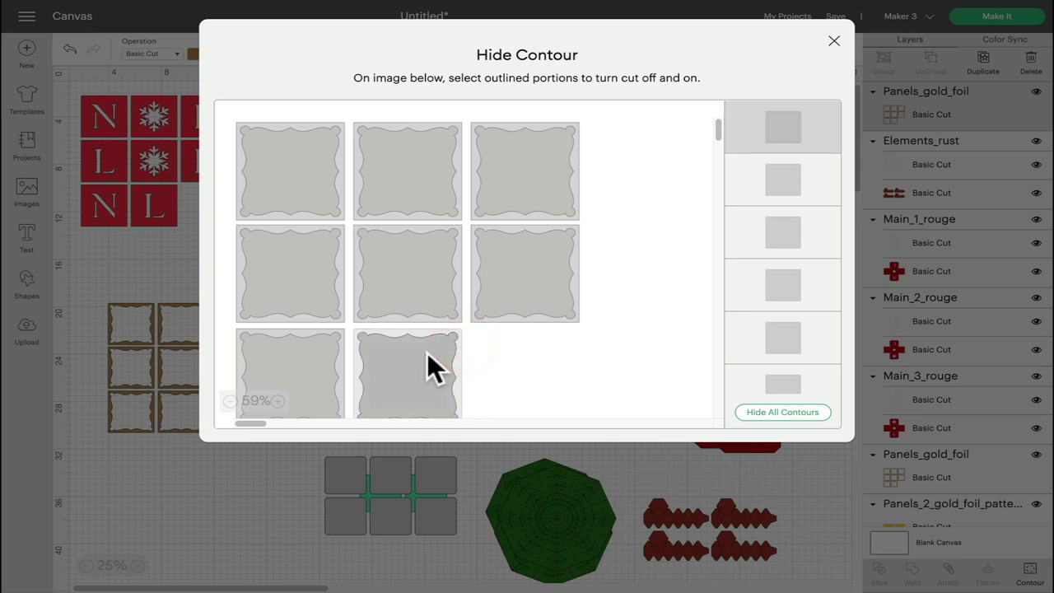
pyautogui.click(427, 353)
pyautogui.click(344, 336)
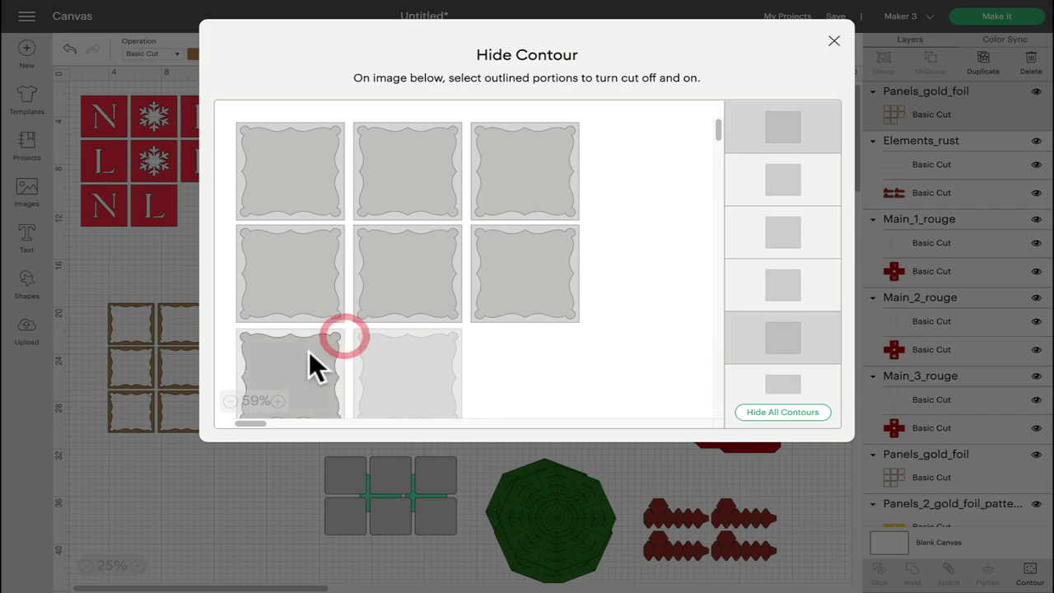
pyautogui.click(309, 351)
pyautogui.click(833, 41)
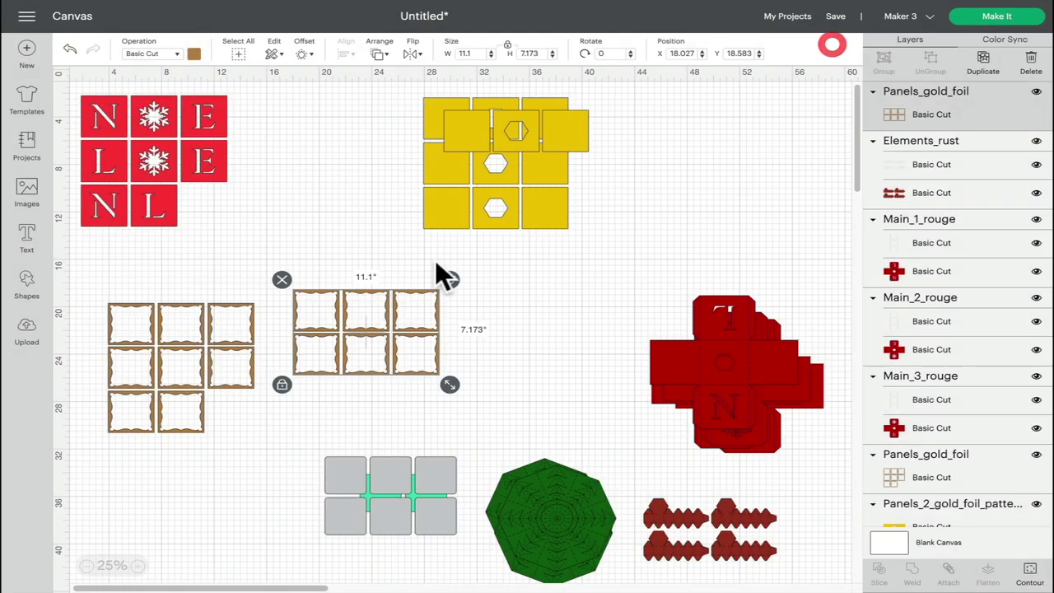
pyautogui.moveTo(384, 321); pyautogui.dragTo(378, 327)
# Step: Hide three top-row frames on the original grid and arrange both pieces at the lower left
pyautogui.click(201, 341)
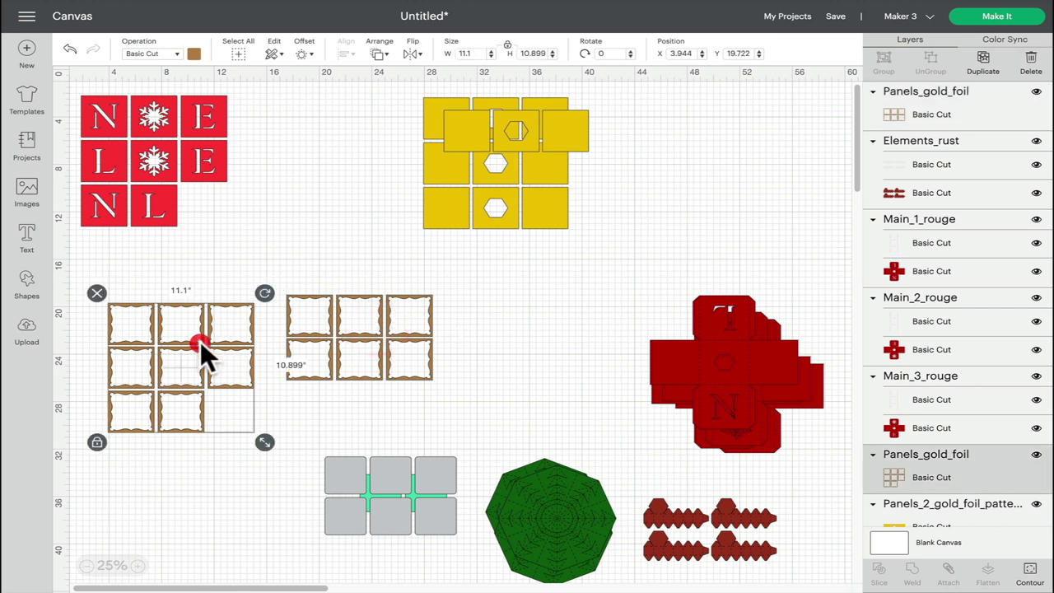
pyautogui.click(1029, 570)
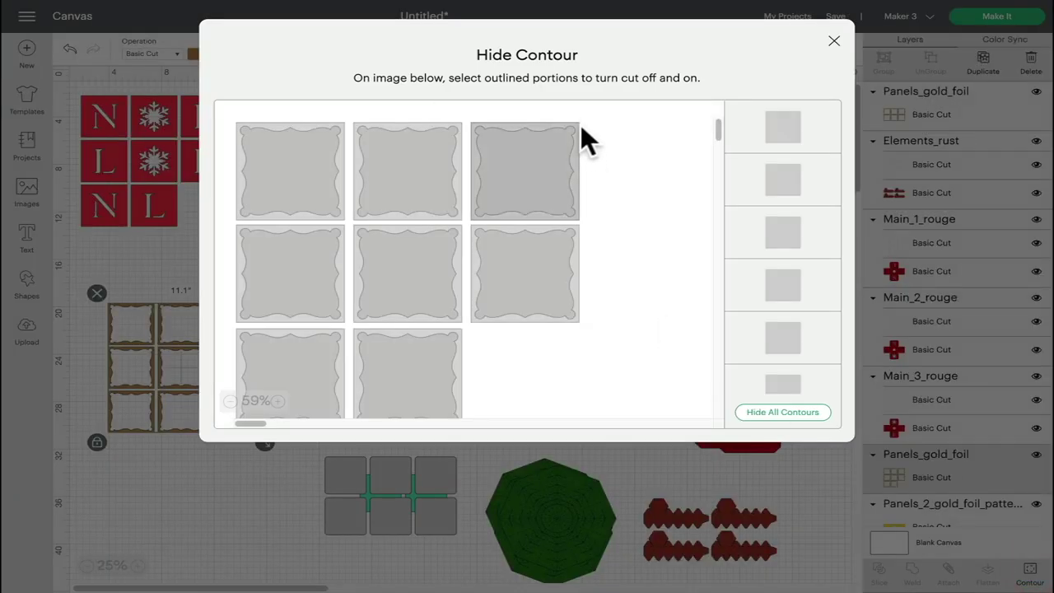
pyautogui.click(400, 170)
pyautogui.click(331, 121)
pyautogui.click(300, 163)
pyautogui.moveTo(197, 329); pyautogui.dragTo(241, 490)
pyautogui.moveTo(176, 410); pyautogui.dragTo(261, 432)
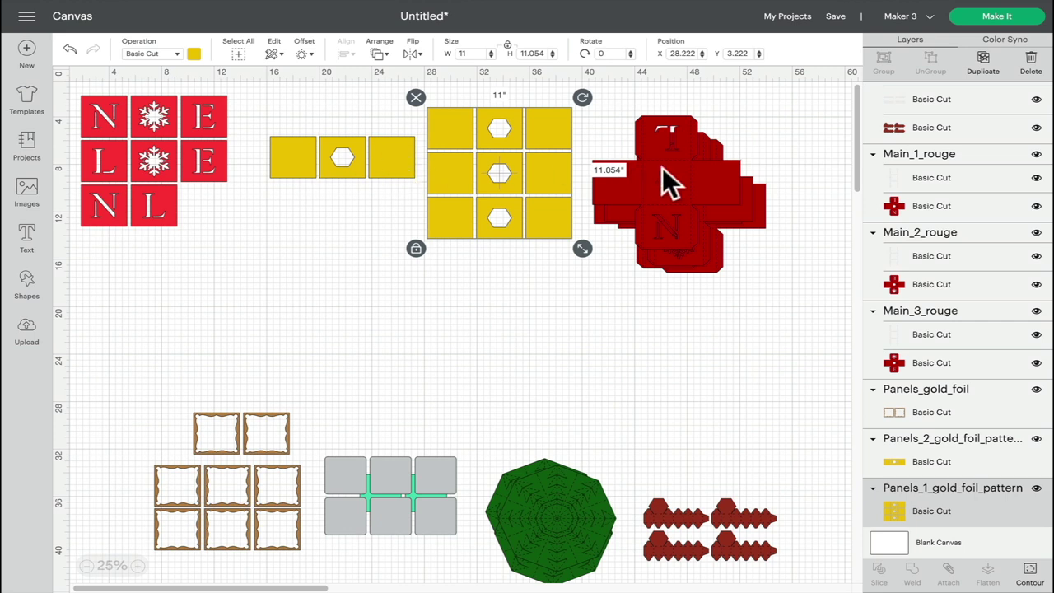
# Step: Add a square, unlock its proportions, and stretch it over two columns of the yellow grid
pyautogui.click(515, 173)
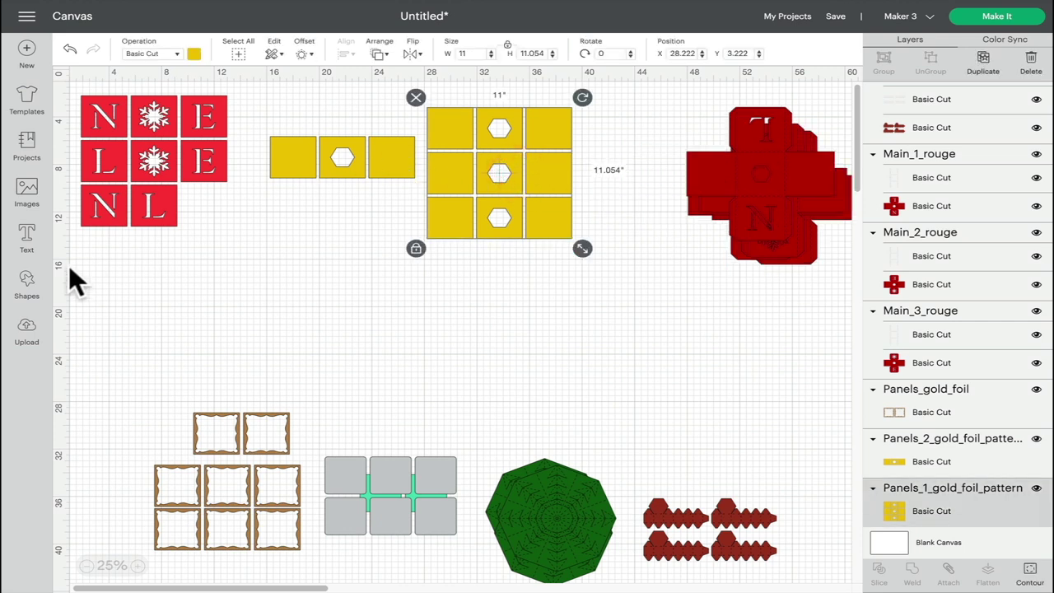
pyautogui.click(29, 280)
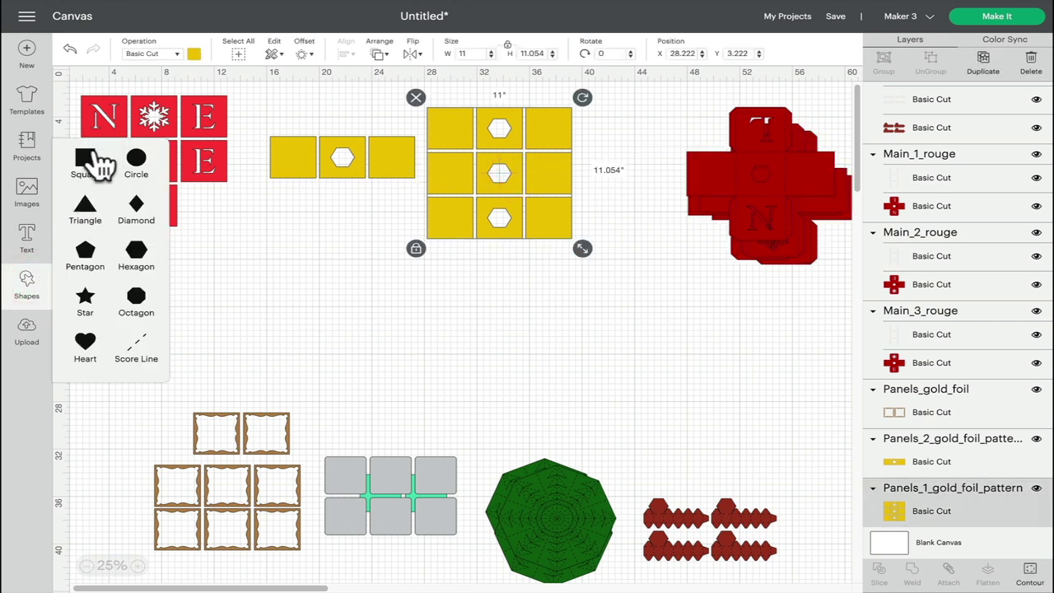
pyautogui.click(91, 155)
pyautogui.moveTo(90, 104); pyautogui.dragTo(488, 98)
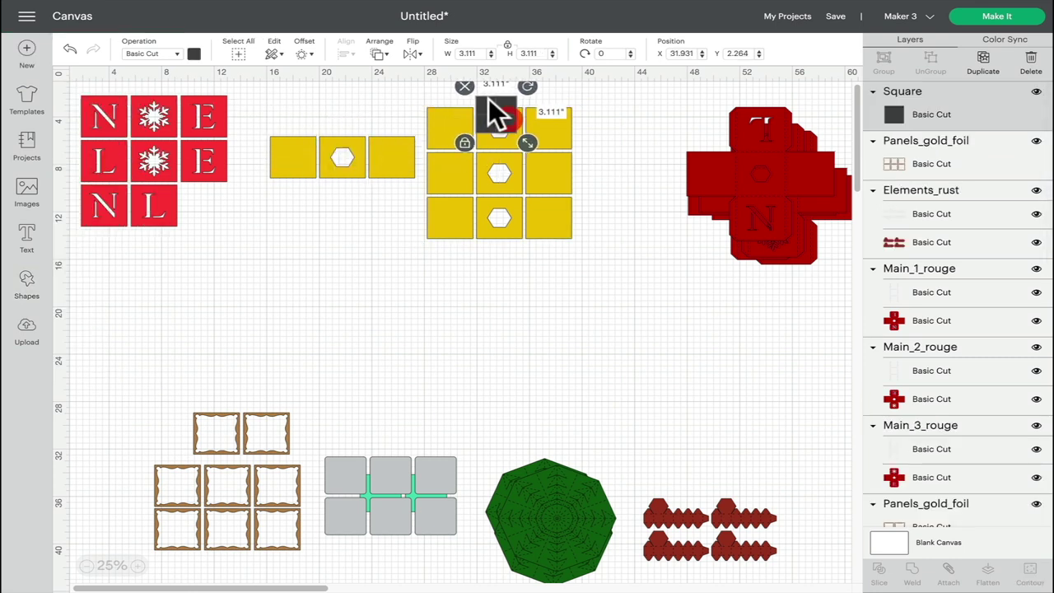
pyautogui.click(466, 142)
pyautogui.moveTo(535, 146); pyautogui.dragTo(616, 269)
# Step: Slice the yellow grid with the square and delete both black leftover pieces
pyautogui.click(572, 307)
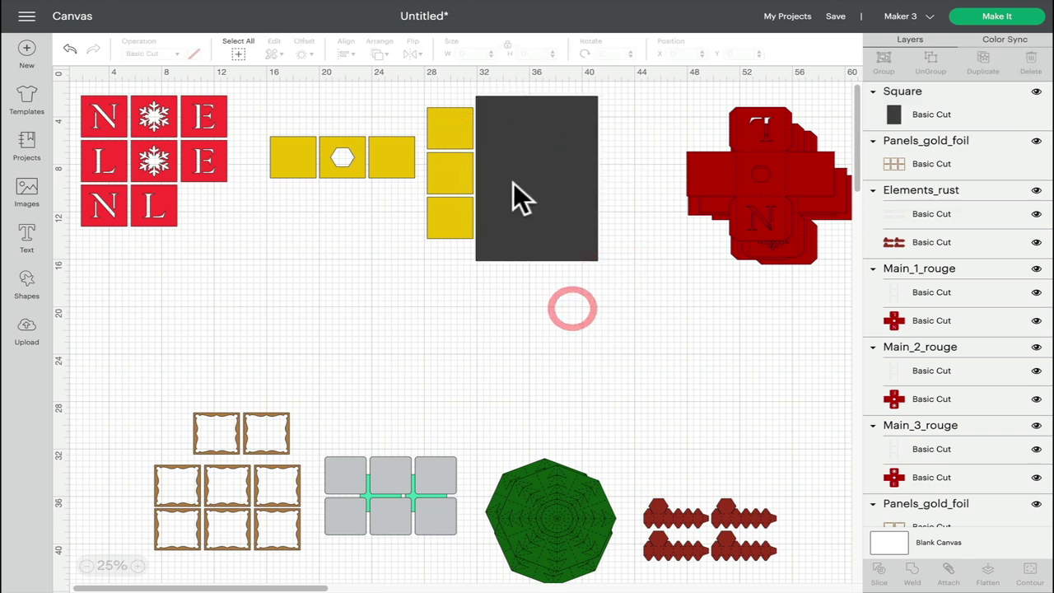
pyautogui.moveTo(434, 303); pyautogui.dragTo(528, 177)
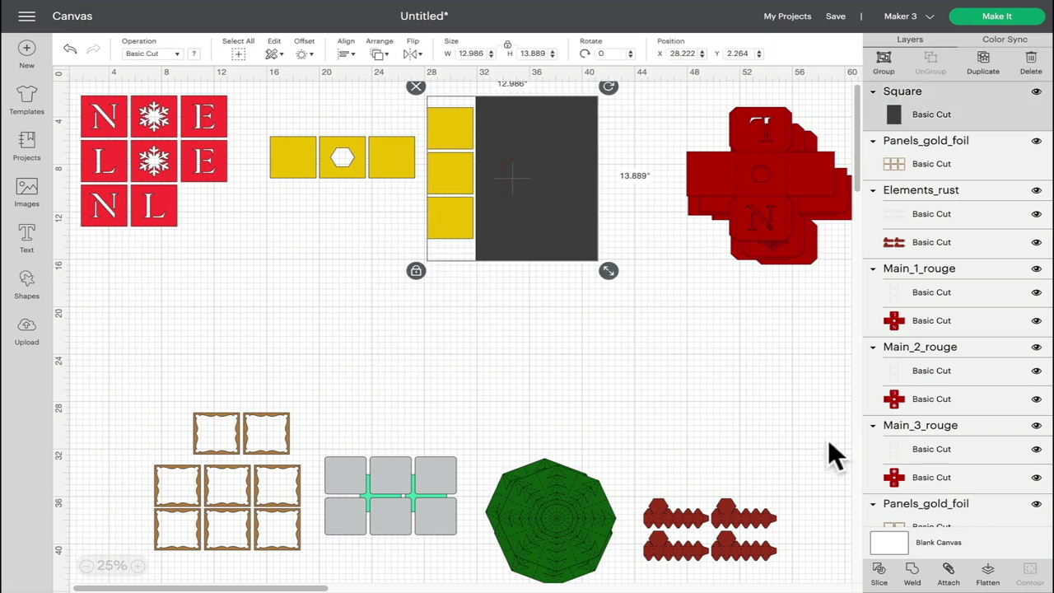
pyautogui.click(879, 570)
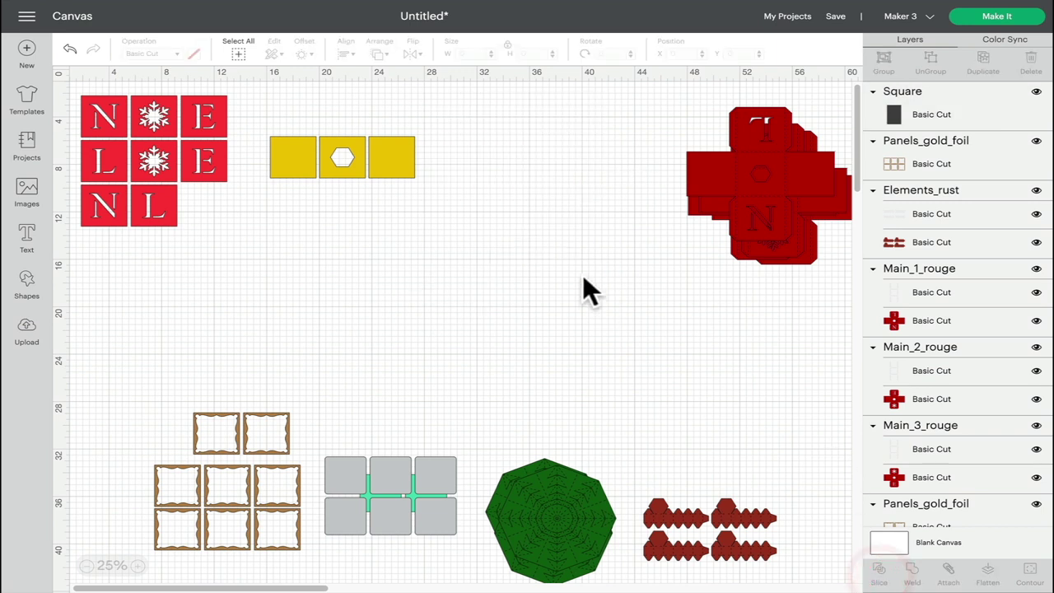
pyautogui.moveTo(581, 103); pyautogui.dragTo(588, 255)
pyautogui.click(474, 233)
pyautogui.moveTo(555, 126); pyautogui.dragTo(603, 262)
pyautogui.click(503, 229)
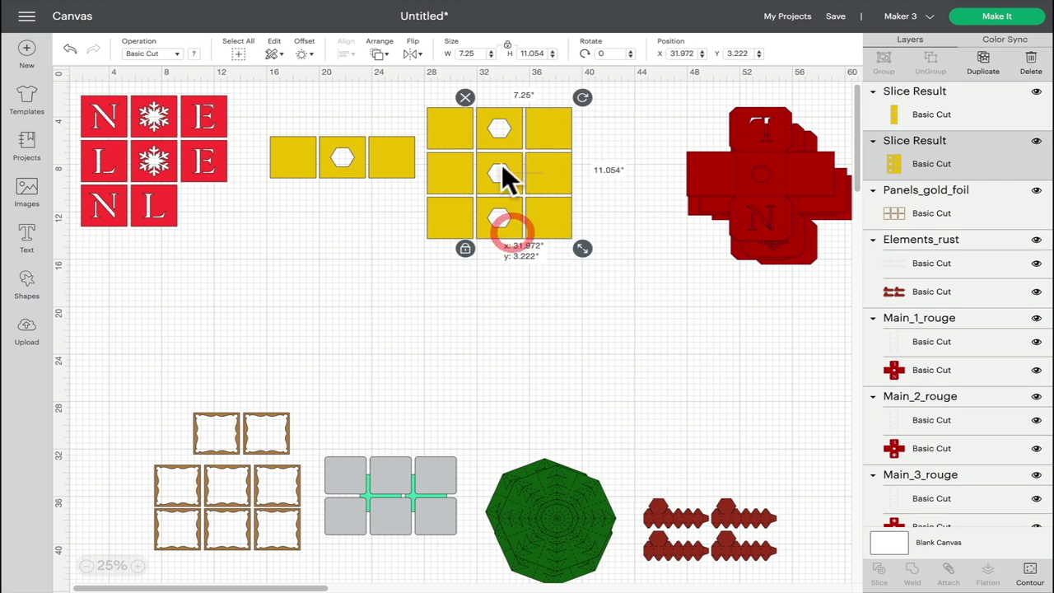
# Step: Arrange the two-column hexagon piece and the single yellow column side by side
pyautogui.moveTo(502, 164); pyautogui.dragTo(522, 202)
pyautogui.moveTo(459, 166); pyautogui.dragTo(458, 188)
pyautogui.moveTo(585, 206); pyautogui.dragTo(586, 219)
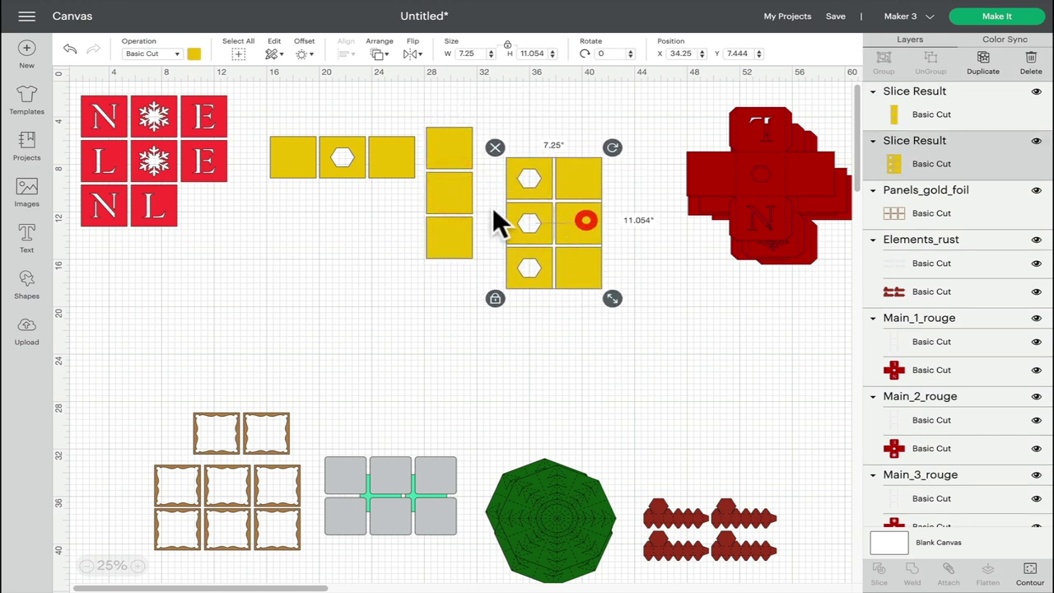
pyautogui.click(448, 199)
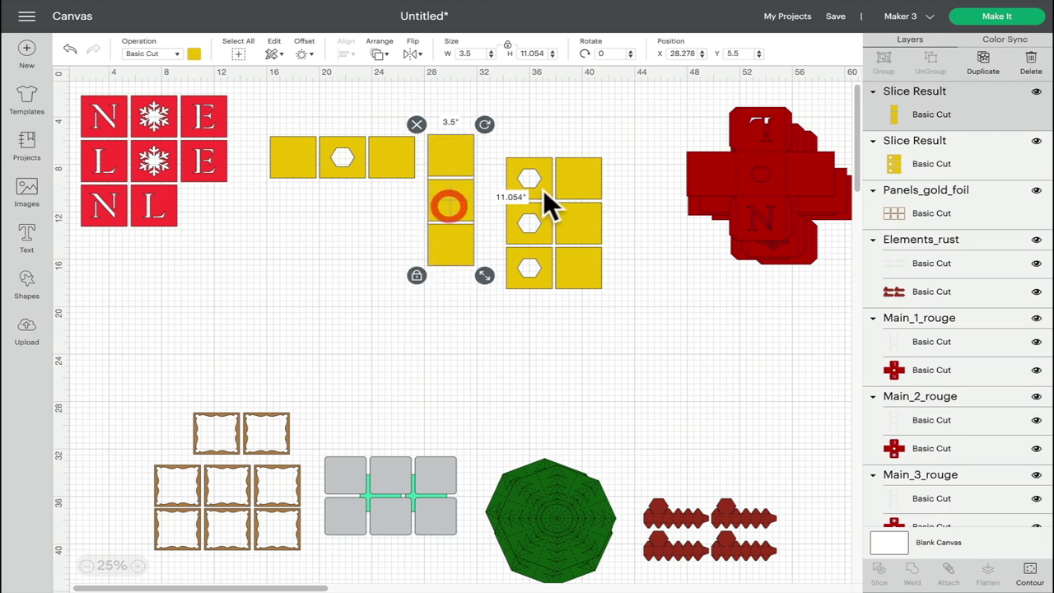
pyautogui.moveTo(546, 206); pyautogui.dragTo(317, 239)
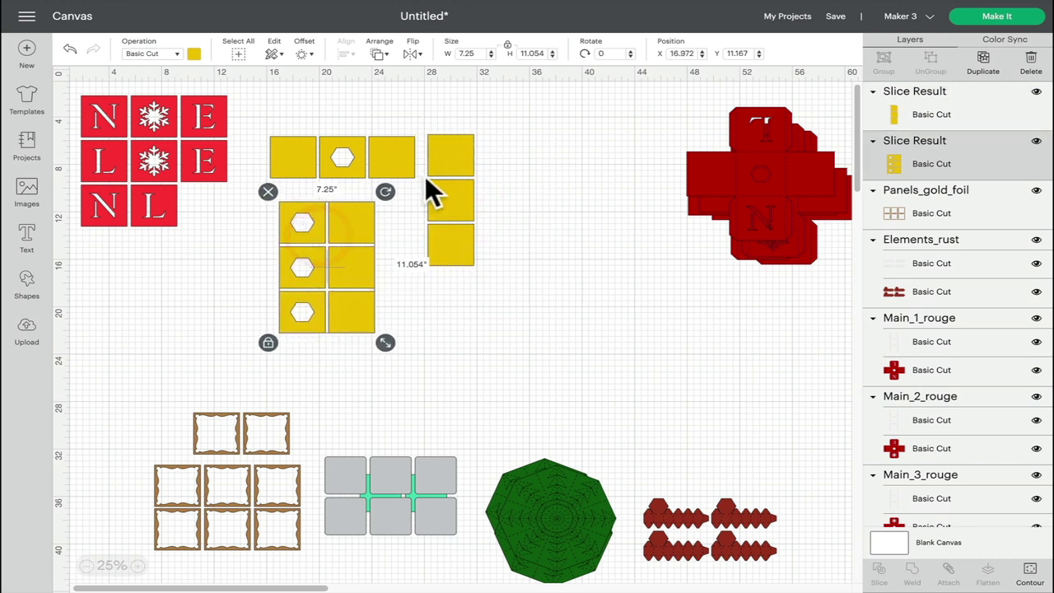
pyautogui.click(461, 186)
pyautogui.moveTo(461, 181); pyautogui.dragTo(540, 173)
# Step: Duplicate the yellow column and hide the three right-hand square cuts on the hexagon piece
pyautogui.click(983, 61)
pyautogui.click(334, 265)
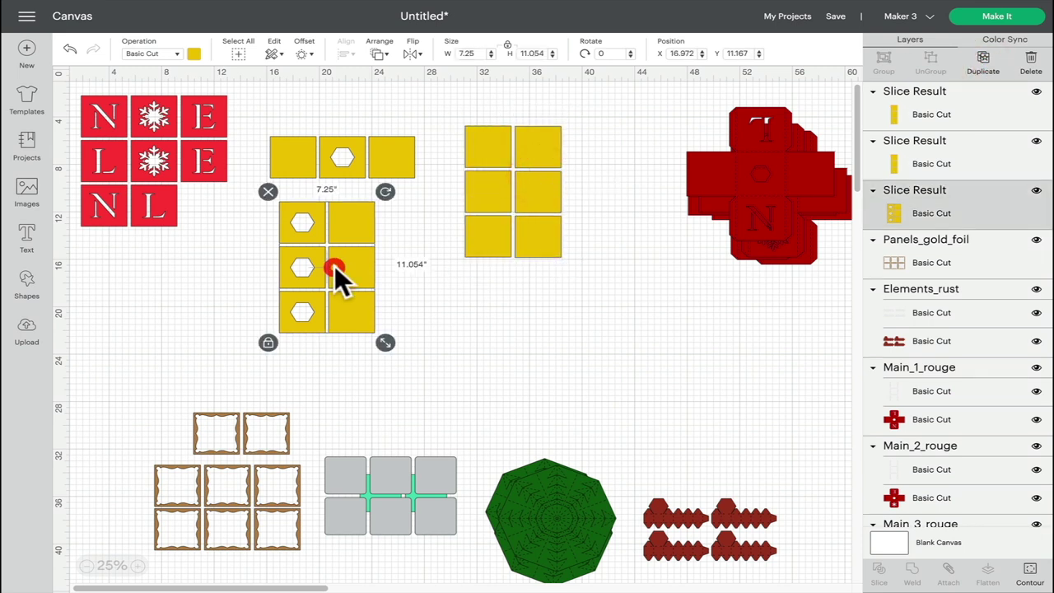
pyautogui.click(1030, 575)
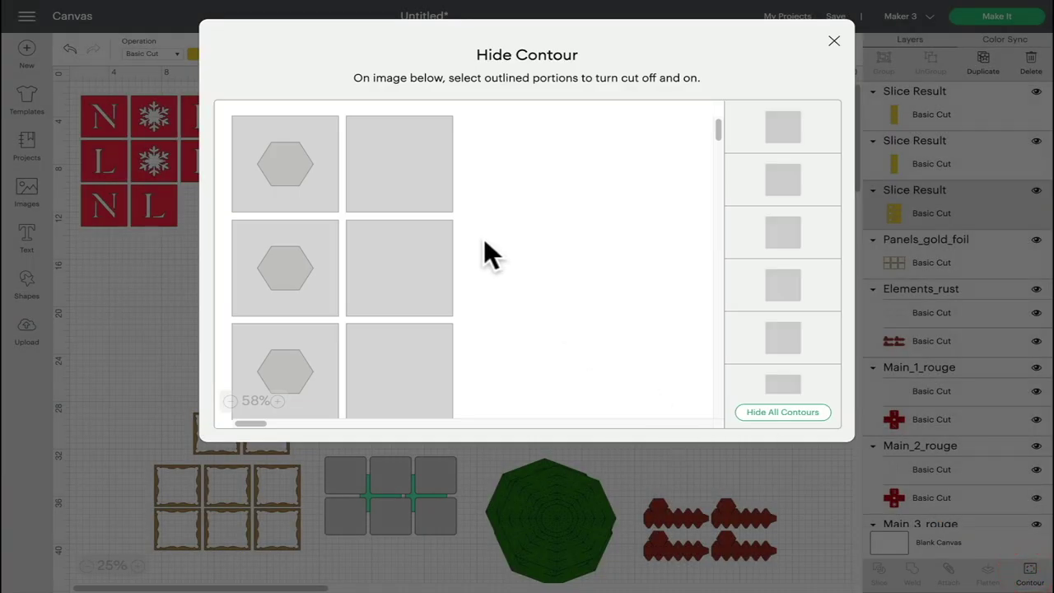
pyautogui.click(423, 160)
pyautogui.click(413, 262)
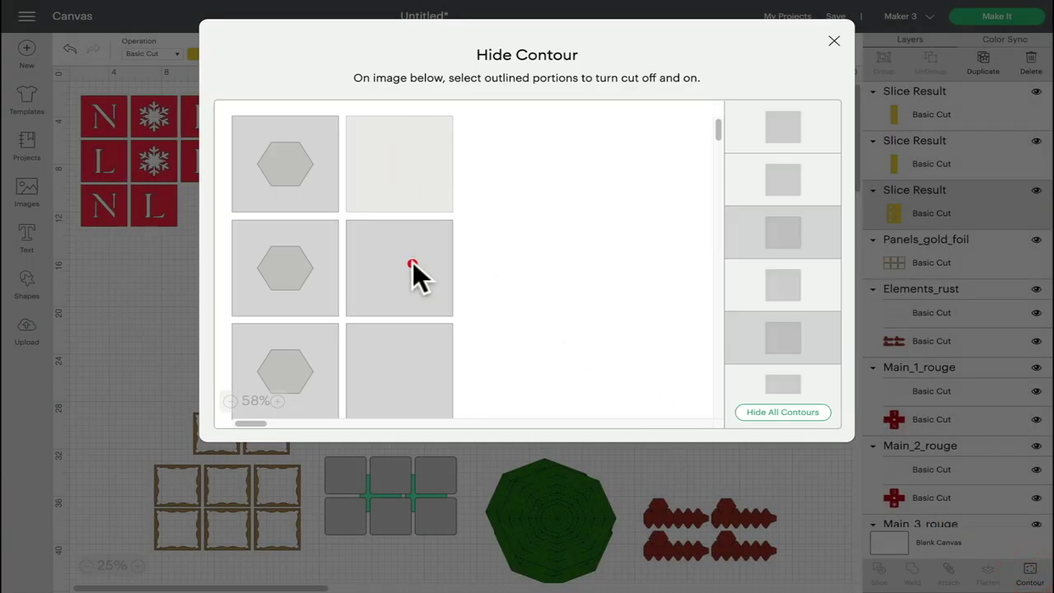
pyautogui.click(406, 347)
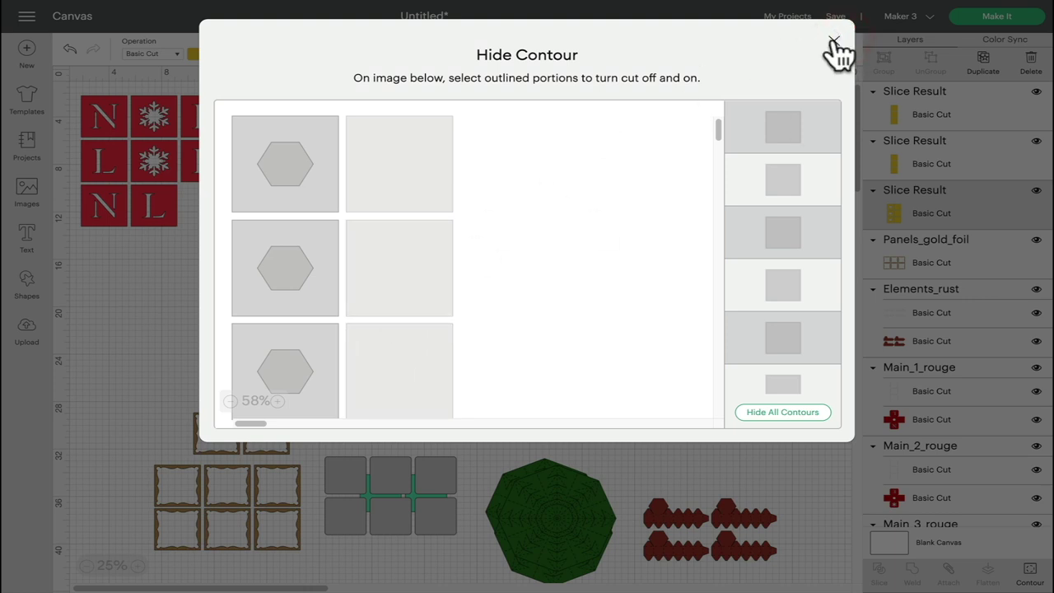
pyautogui.click(834, 43)
# Step: Duplicate the six-square yellow group, move the copy right, and hide its third square
pyautogui.click(535, 237)
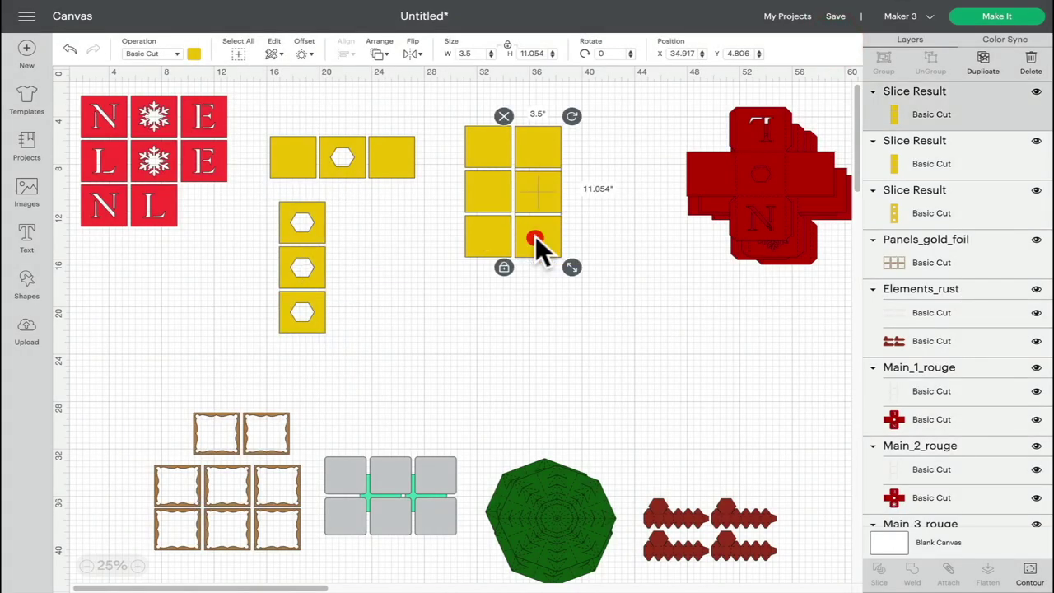
pyautogui.click(980, 62)
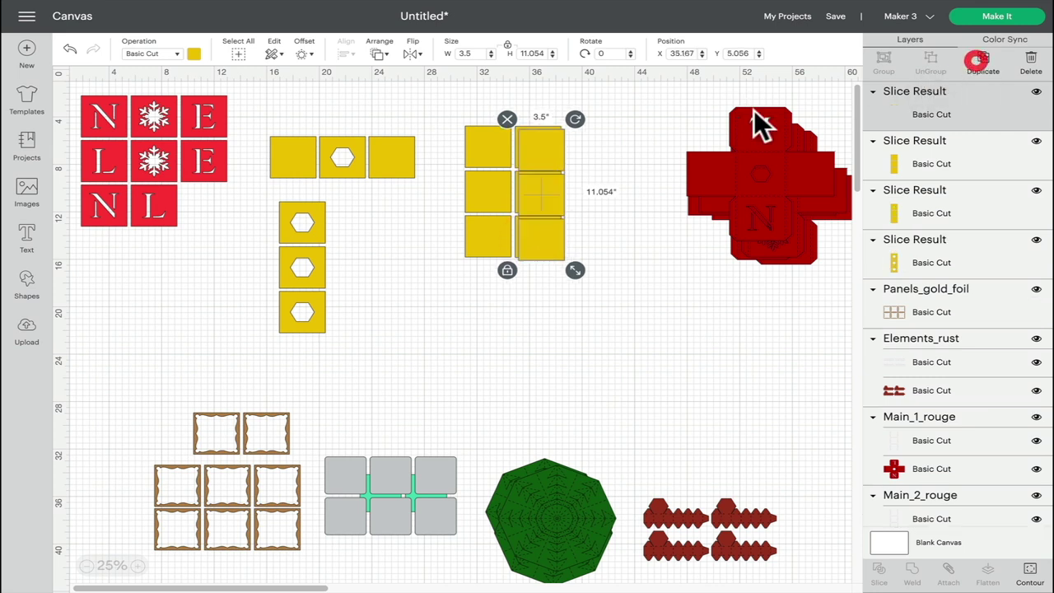
pyautogui.moveTo(542, 192); pyautogui.dragTo(589, 189)
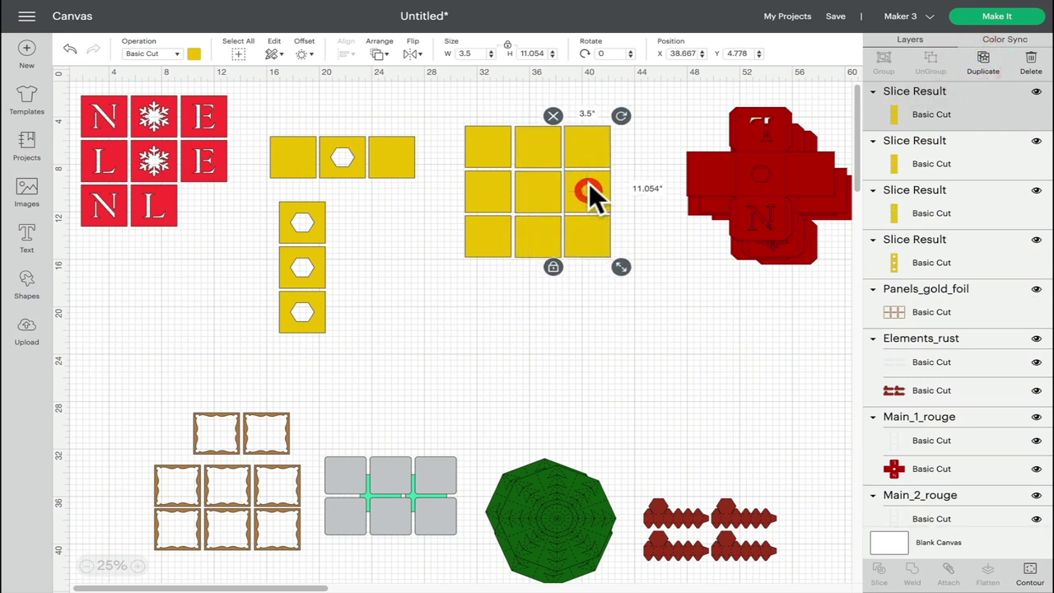
pyautogui.click(1025, 576)
pyautogui.click(275, 368)
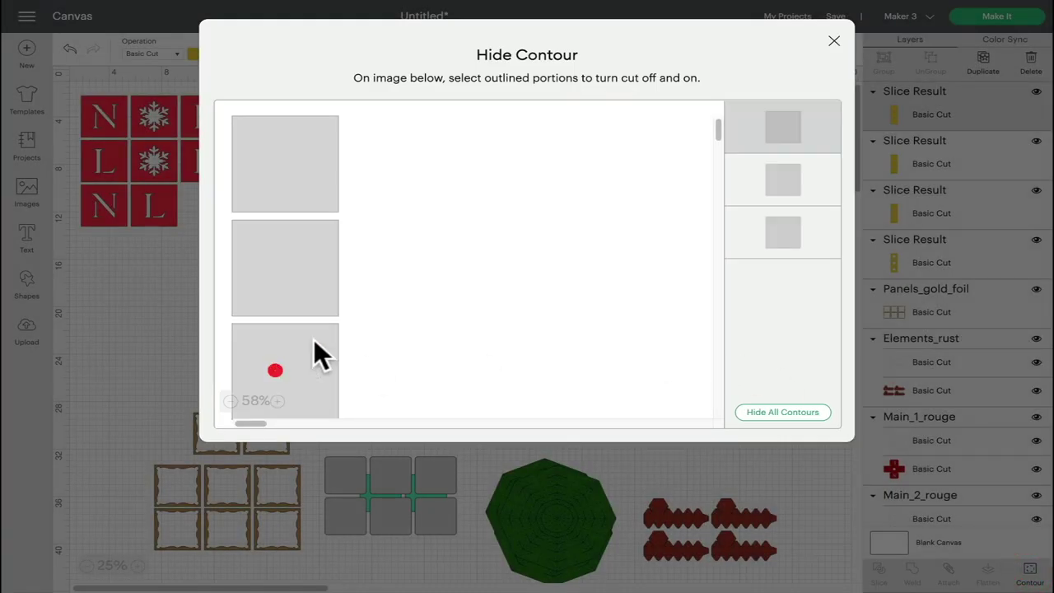
pyautogui.click(835, 40)
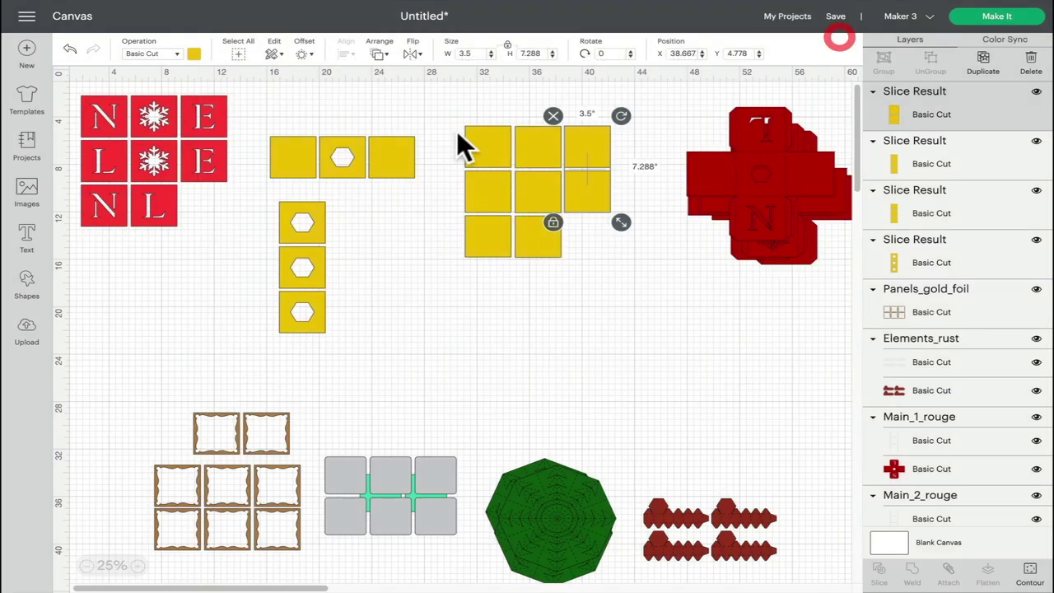
# Step: Hide the strip's first and third squares and set the plain 3.5" square atop the hexagon column
pyautogui.click(398, 156)
pyautogui.click(1036, 574)
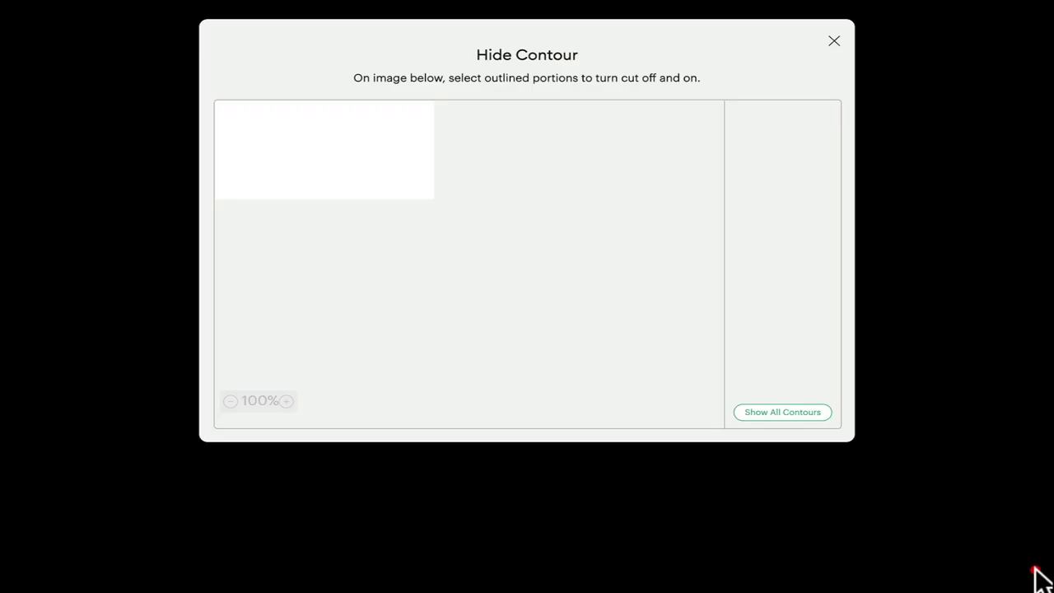
pyautogui.click(665, 321)
pyautogui.click(342, 274)
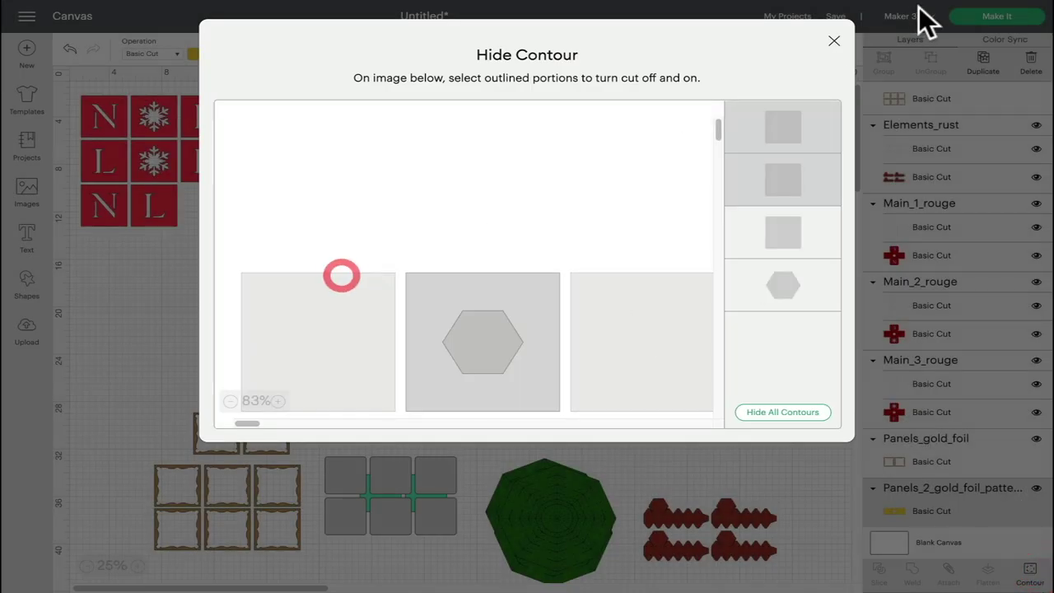
pyautogui.click(834, 41)
pyautogui.moveTo(344, 140); pyautogui.dragTo(299, 162)
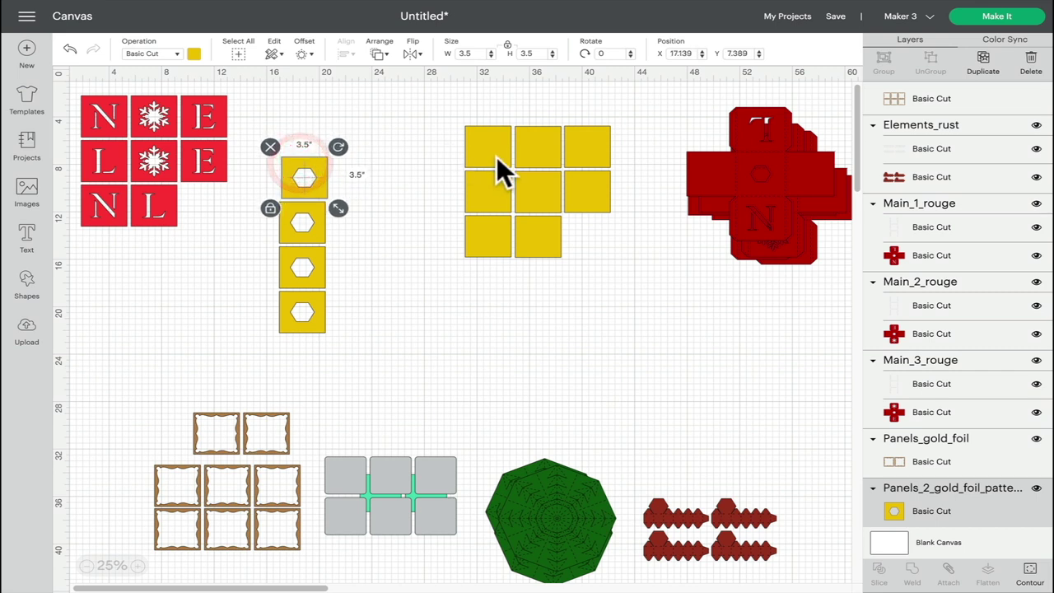
# Step: Arrange the yellow hexagon and plain square pieces, attach them, and move the set aside
pyautogui.click(443, 121)
pyautogui.moveTo(443, 121); pyautogui.dragTo(618, 273)
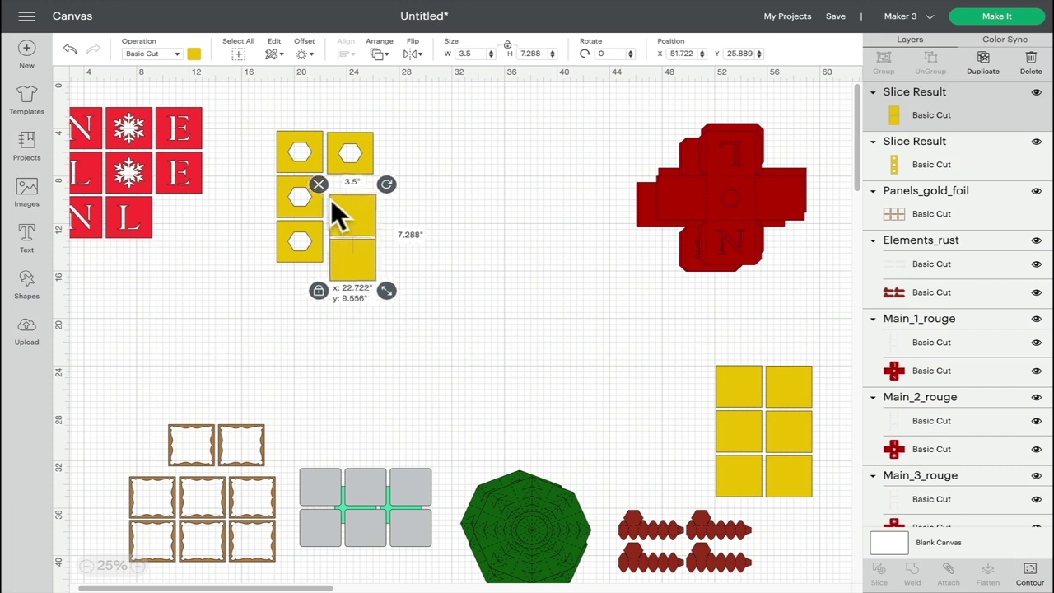
pyautogui.moveTo(331, 199); pyautogui.dragTo(329, 178)
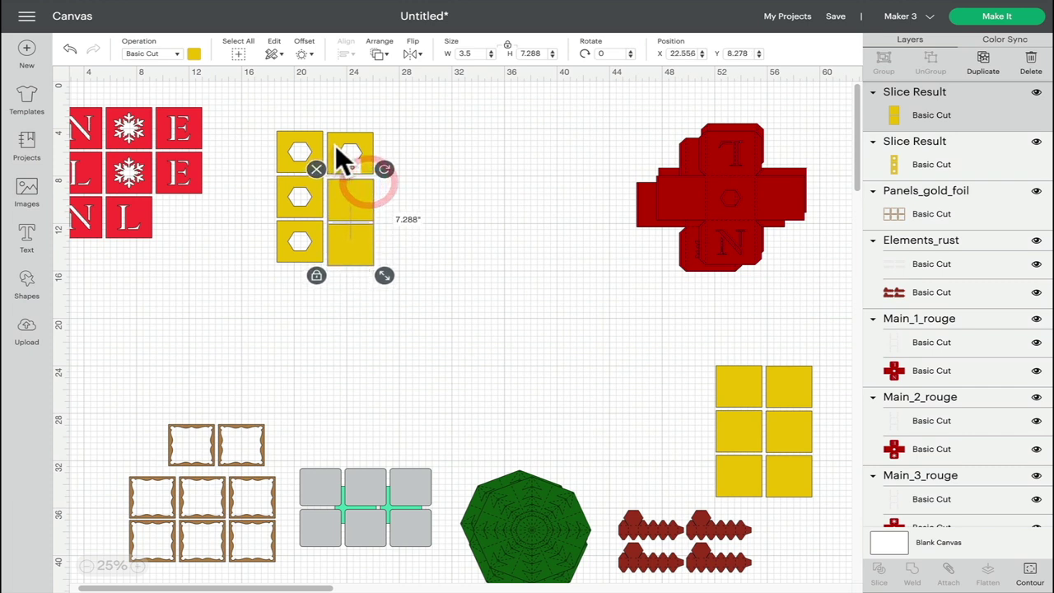
pyautogui.click(335, 145)
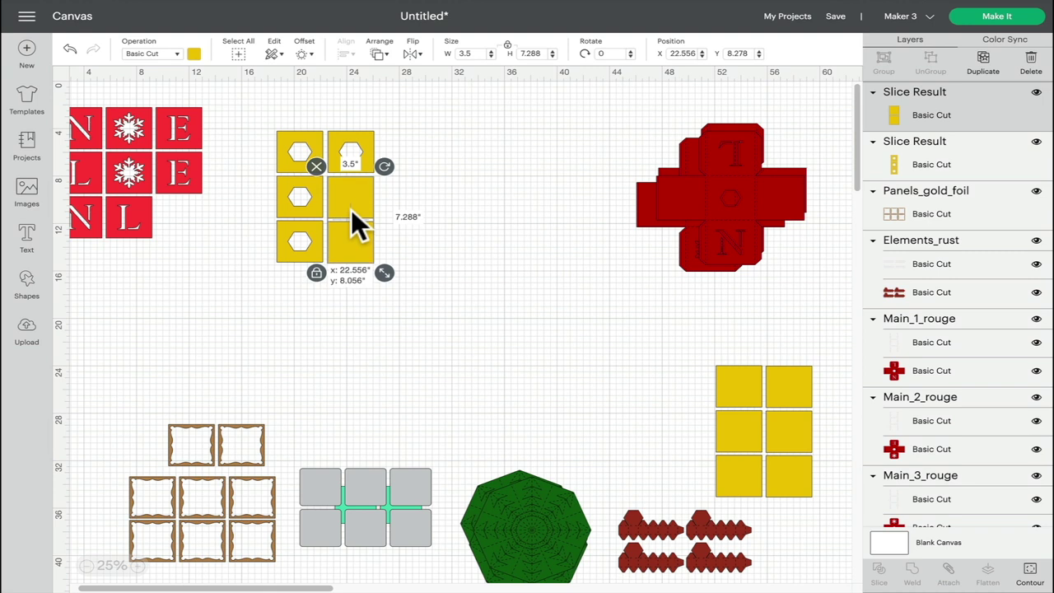
pyautogui.click(350, 210)
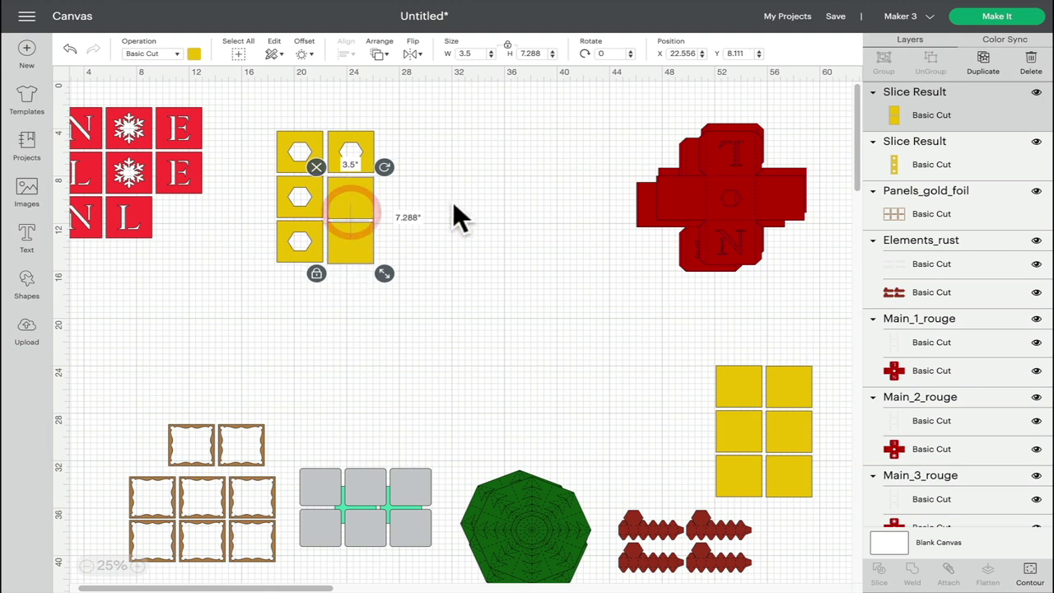
pyautogui.moveTo(262, 107); pyautogui.dragTo(441, 282)
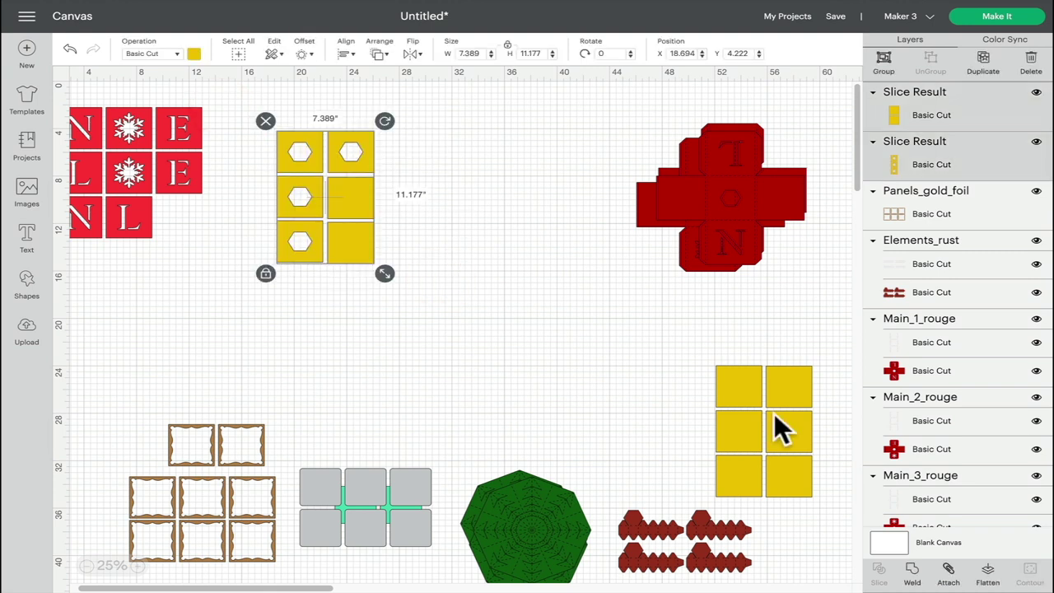
pyautogui.click(949, 570)
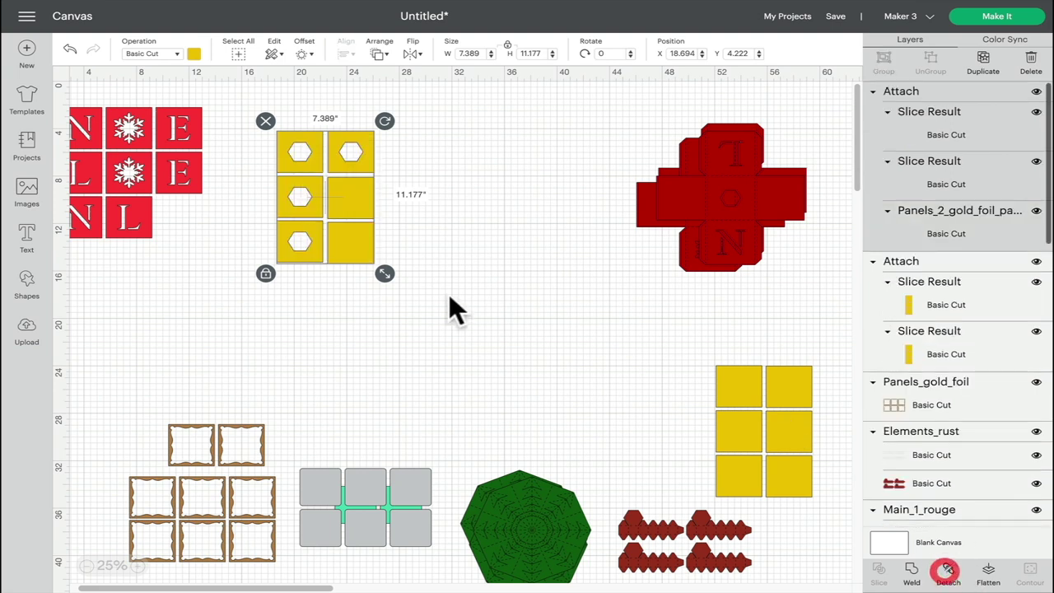
pyautogui.moveTo(351, 197); pyautogui.dragTo(791, 428)
# Step: Stack the red box nets, including the snowflake and T/N nets, on the right pile and centre the letter panel
pyautogui.moveTo(708, 197); pyautogui.dragTo(559, 249)
pyautogui.moveTo(757, 183)
pyautogui.mouseDown()
pyautogui.moveTo(590, 165)
pyautogui.moveTo(777, 176)
pyautogui.mouseUp()
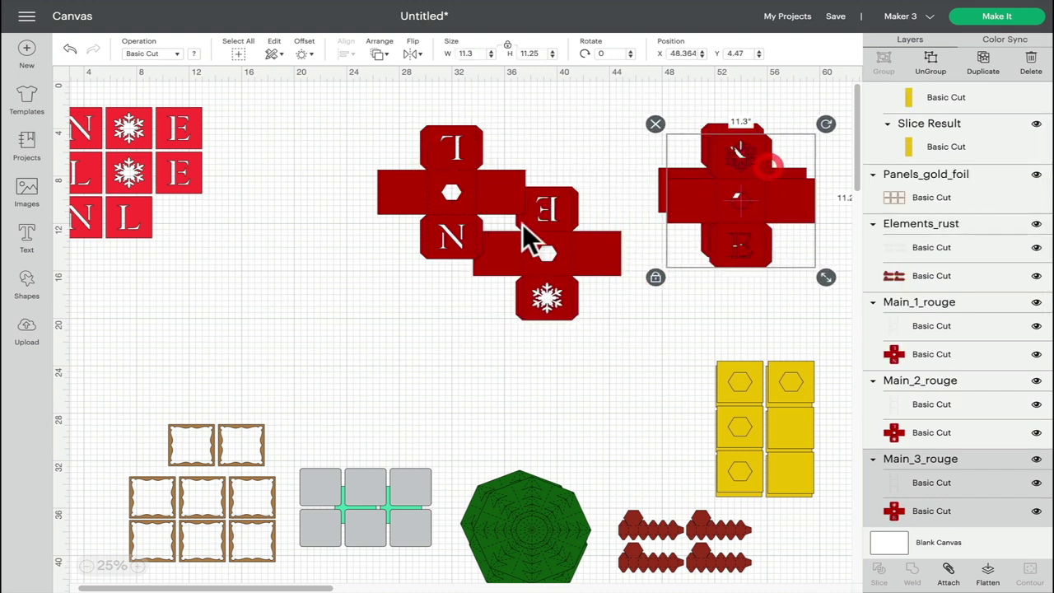
pyautogui.moveTo(529, 236); pyautogui.dragTo(811, 219)
pyautogui.moveTo(564, 234); pyautogui.dragTo(781, 212)
pyautogui.moveTo(94, 163); pyautogui.dragTo(440, 235)
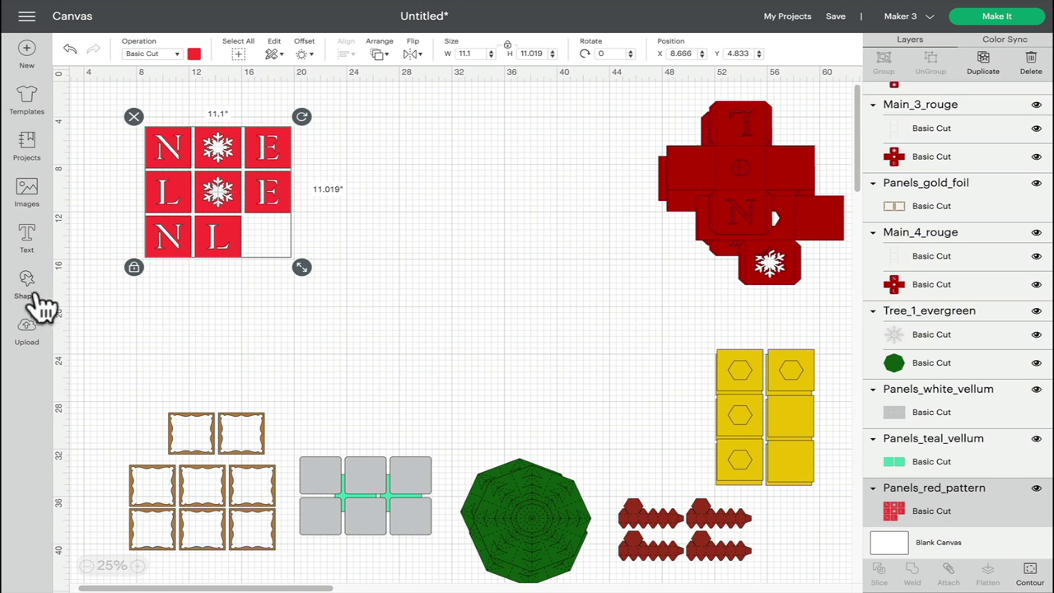
# Step: Add a square, unlock its proportions, and stretch it over the letter panel's bottom N and L tiles
pyautogui.click(29, 288)
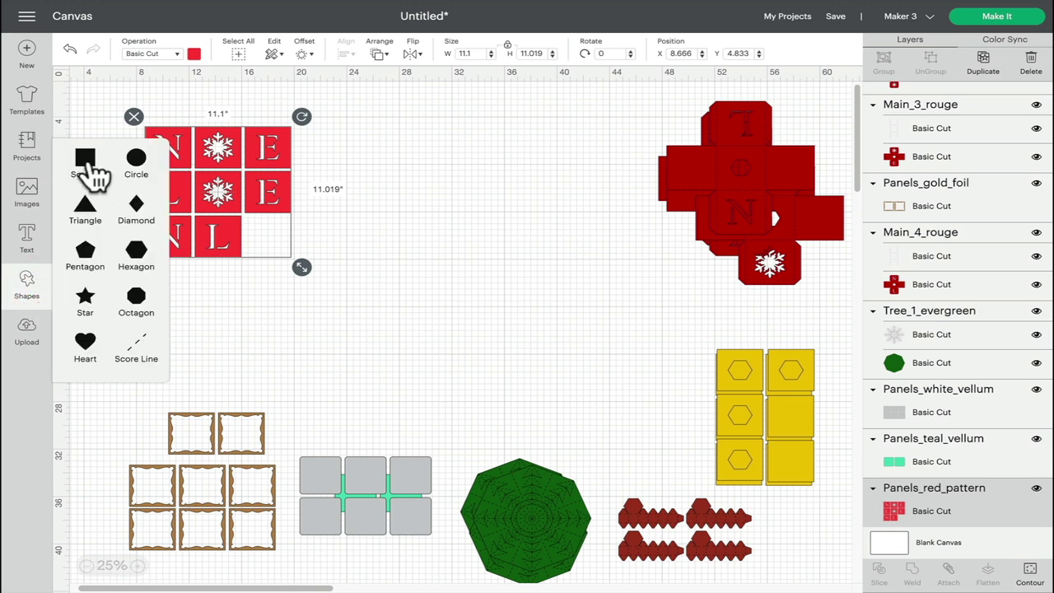
pyautogui.click(93, 174)
pyautogui.moveTo(102, 101); pyautogui.dragTo(162, 229)
pyautogui.click(128, 261)
pyautogui.moveTo(189, 259); pyautogui.dragTo(278, 276)
pyautogui.click(386, 271)
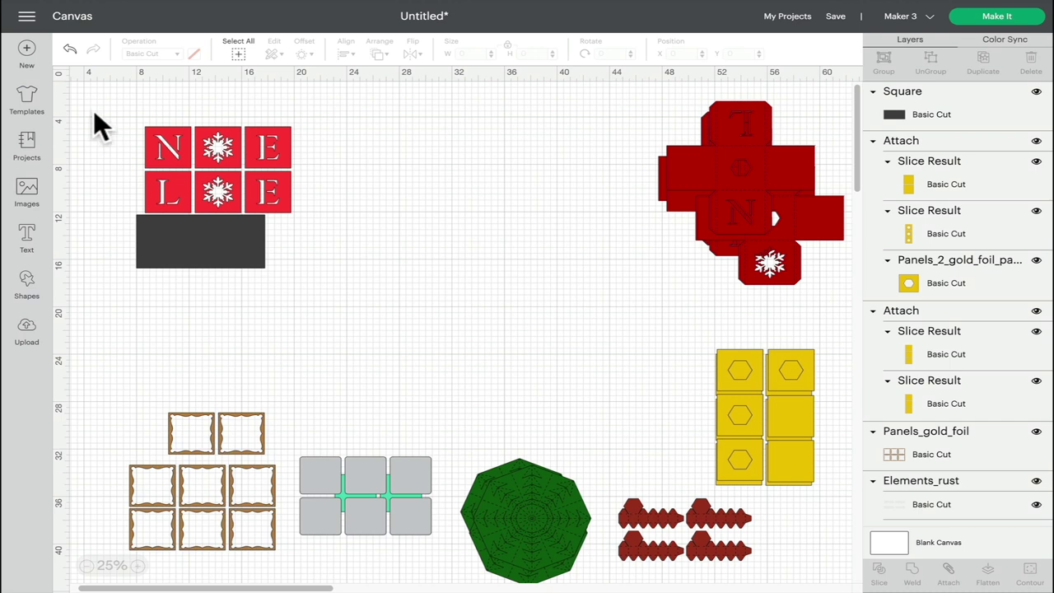
# Step: Slice the letter panel with the rectangle, delete the dark scraps, and move the panel upper left
pyautogui.moveTo(94, 113); pyautogui.dragTo(324, 305)
pyautogui.click(878, 572)
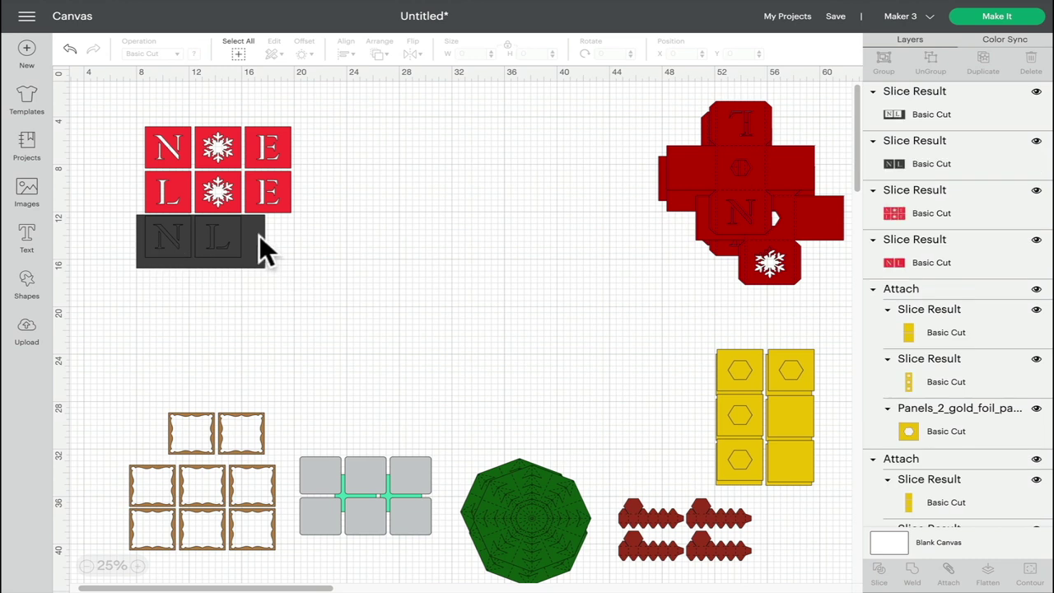
pyautogui.moveTo(259, 235); pyautogui.dragTo(391, 304)
pyautogui.click(256, 272)
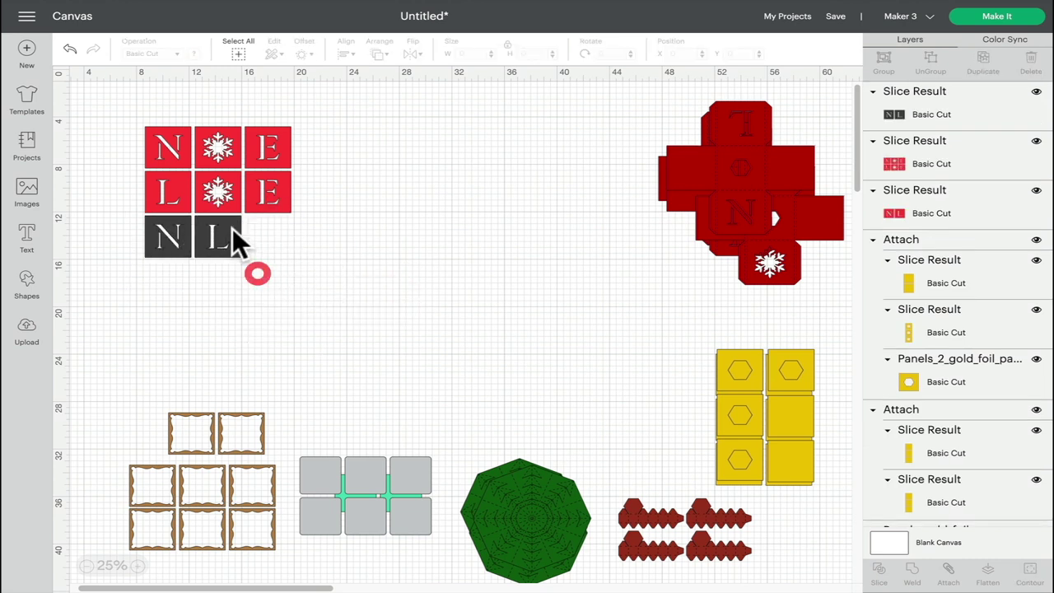
pyautogui.moveTo(238, 240); pyautogui.dragTo(397, 290)
pyautogui.click(295, 261)
pyautogui.moveTo(197, 245); pyautogui.dragTo(411, 284)
pyautogui.click(215, 183)
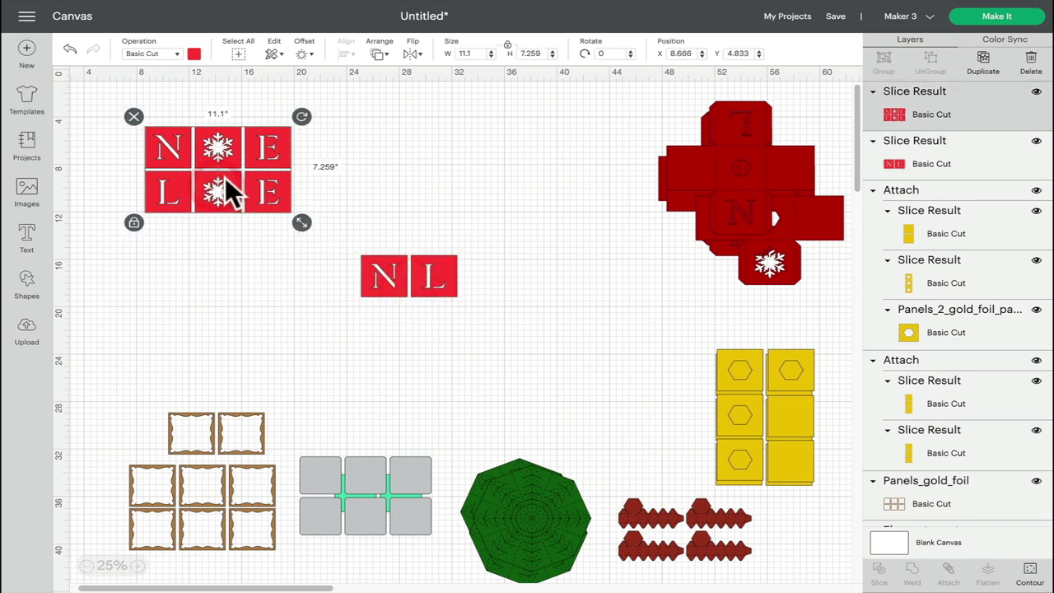
pyautogui.moveTo(226, 186); pyautogui.dragTo(199, 161)
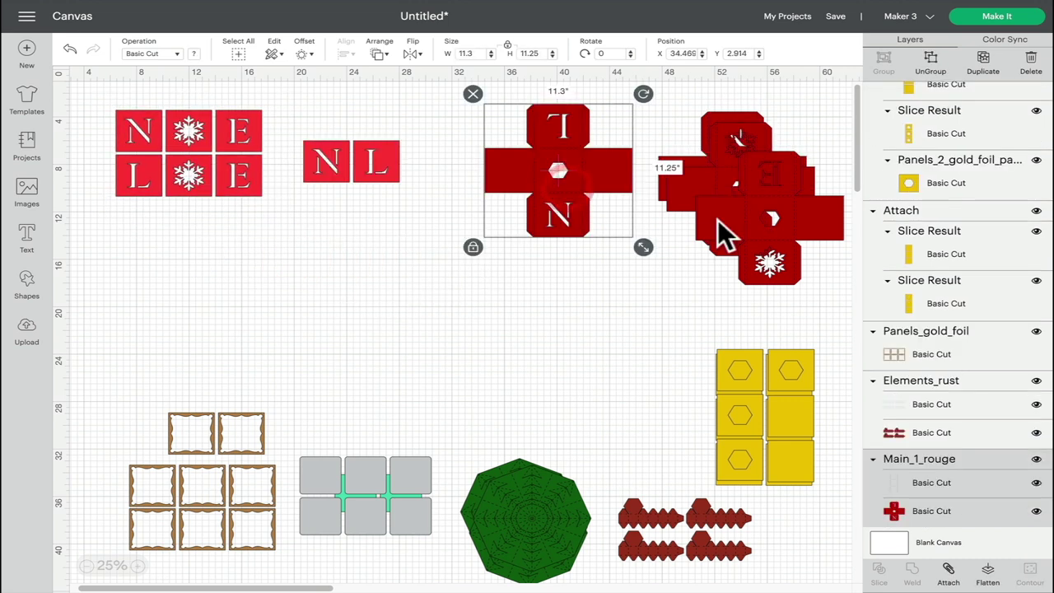
# Step: Pull the snowflake and E nets out of the stack and duplicate the N L tiles
pyautogui.moveTo(717, 219); pyautogui.dragTo(341, 270)
pyautogui.moveTo(764, 191); pyautogui.dragTo(602, 319)
pyautogui.click(387, 165)
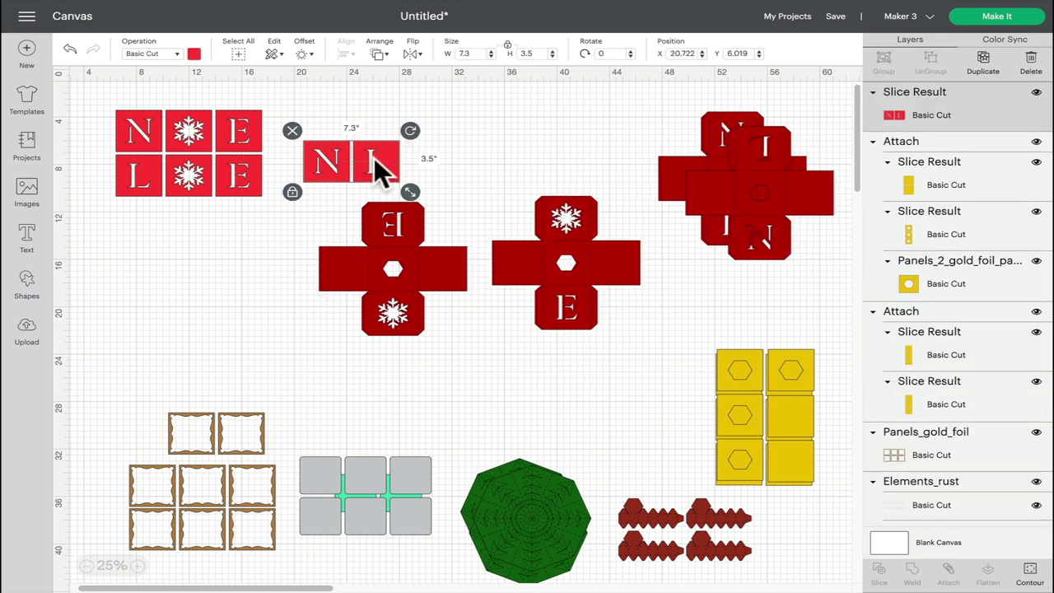
pyautogui.click(982, 62)
# Step: Hide all contours on the N L copy to make a plain red square and place it on the bottom flap
pyautogui.moveTo(393, 154); pyautogui.dragTo(288, 277)
pyautogui.click(1029, 572)
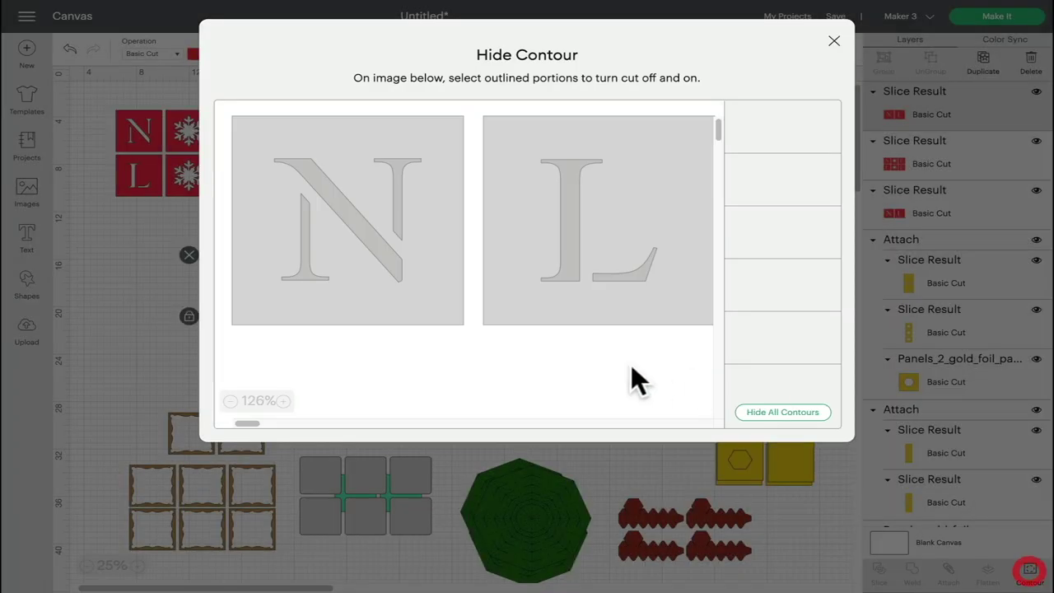
pyautogui.click(796, 415)
pyautogui.click(833, 40)
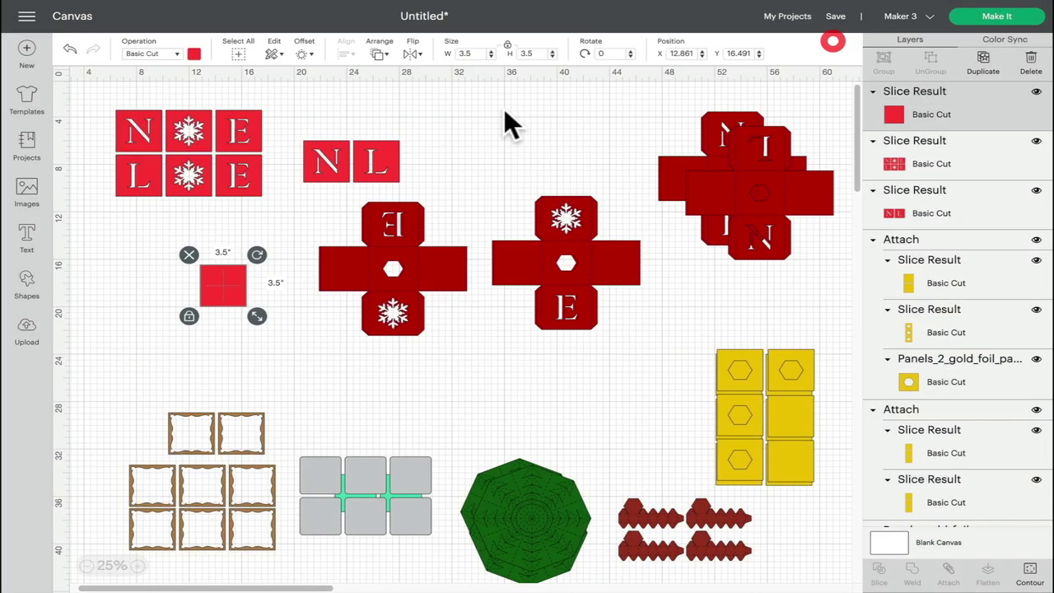
pyautogui.moveTo(228, 266); pyautogui.dragTo(399, 303)
# Step: Hide the snowflake cut-out on the Main_2_rouge net's cut layer
pyautogui.click(139, 566)
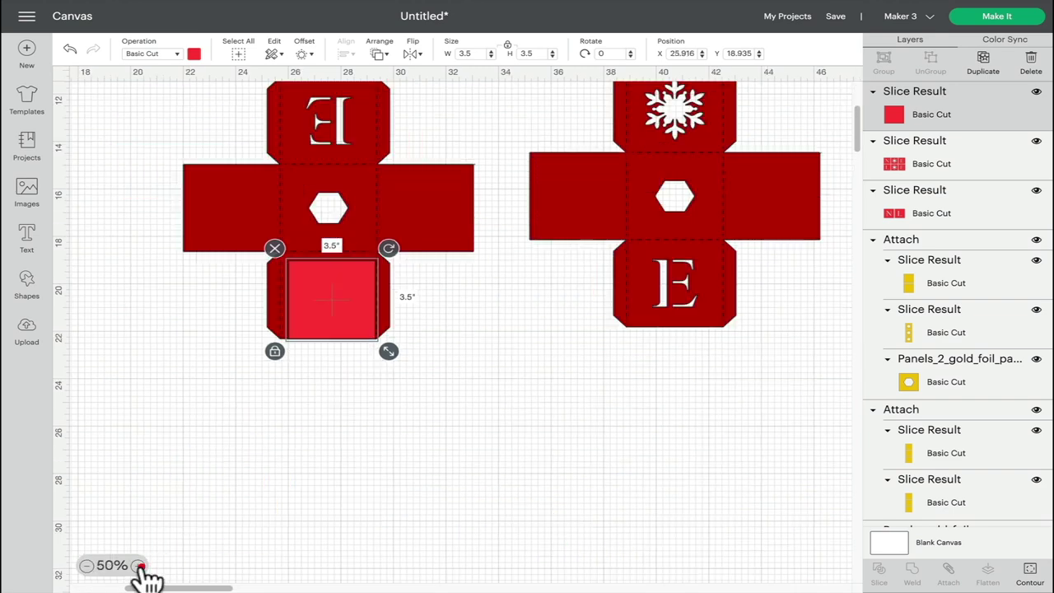
pyautogui.click(140, 566)
pyautogui.click(140, 565)
pyautogui.click(406, 215)
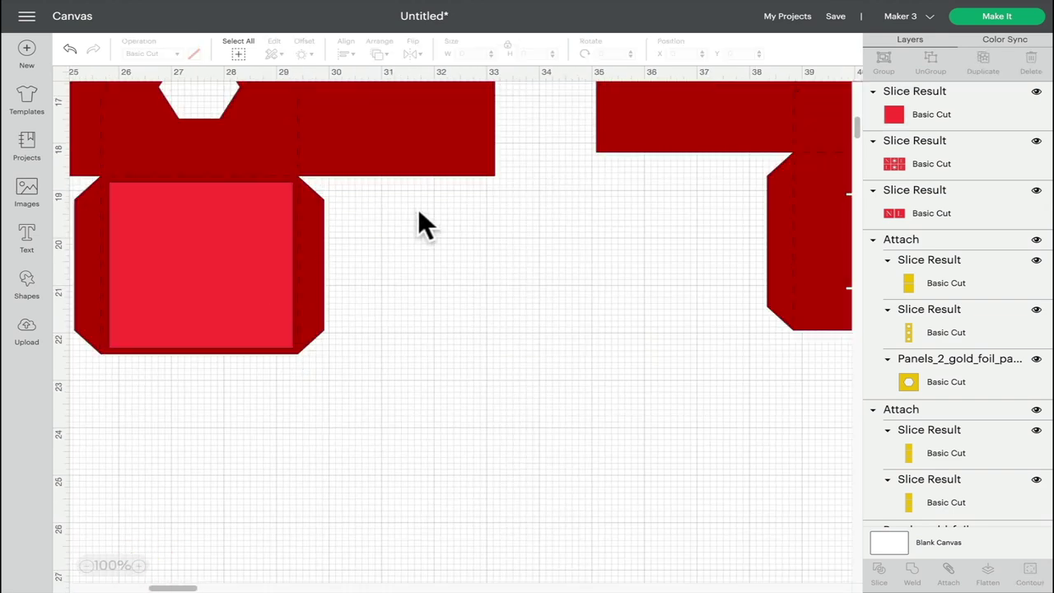
pyautogui.click(331, 144)
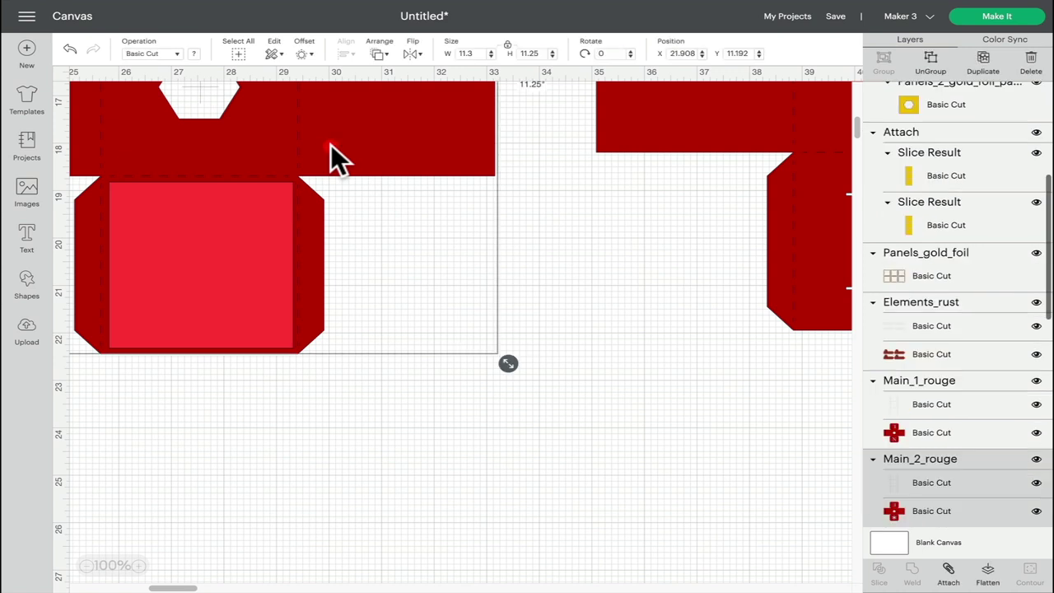
pyautogui.click(928, 510)
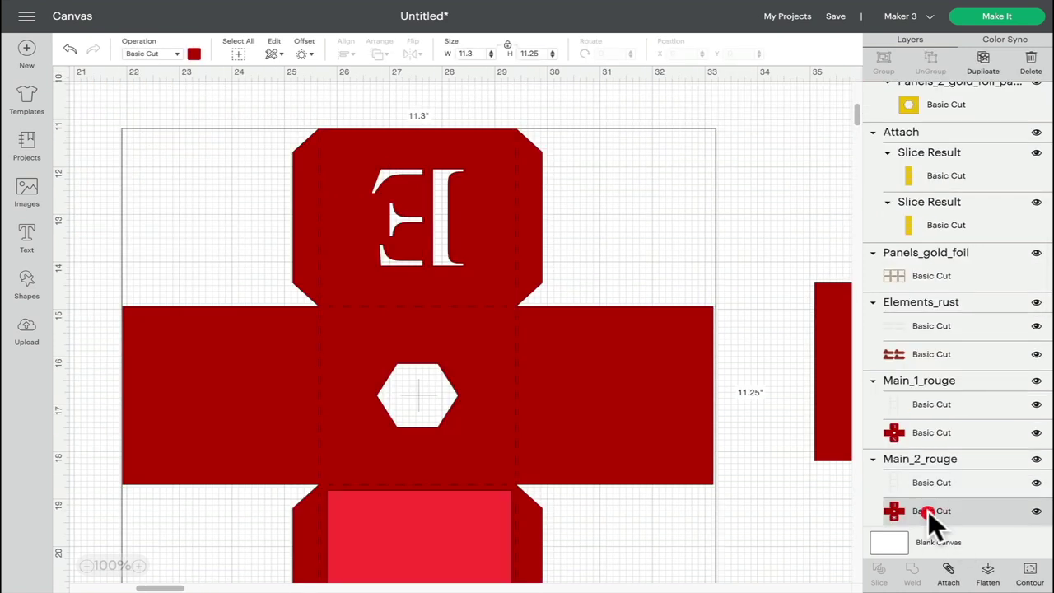
pyautogui.click(1029, 572)
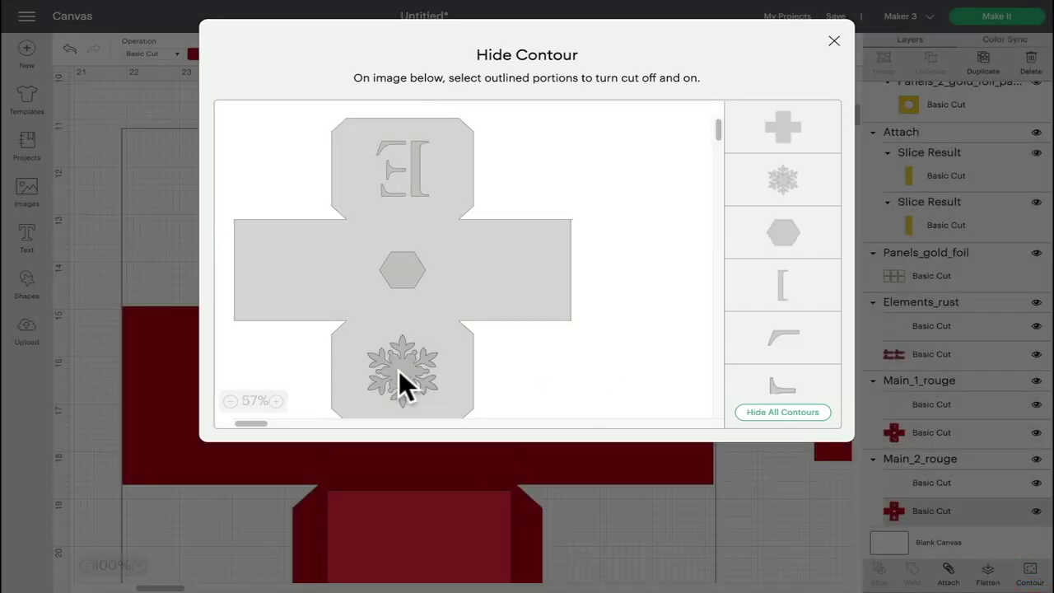
pyautogui.click(399, 369)
pyautogui.click(833, 41)
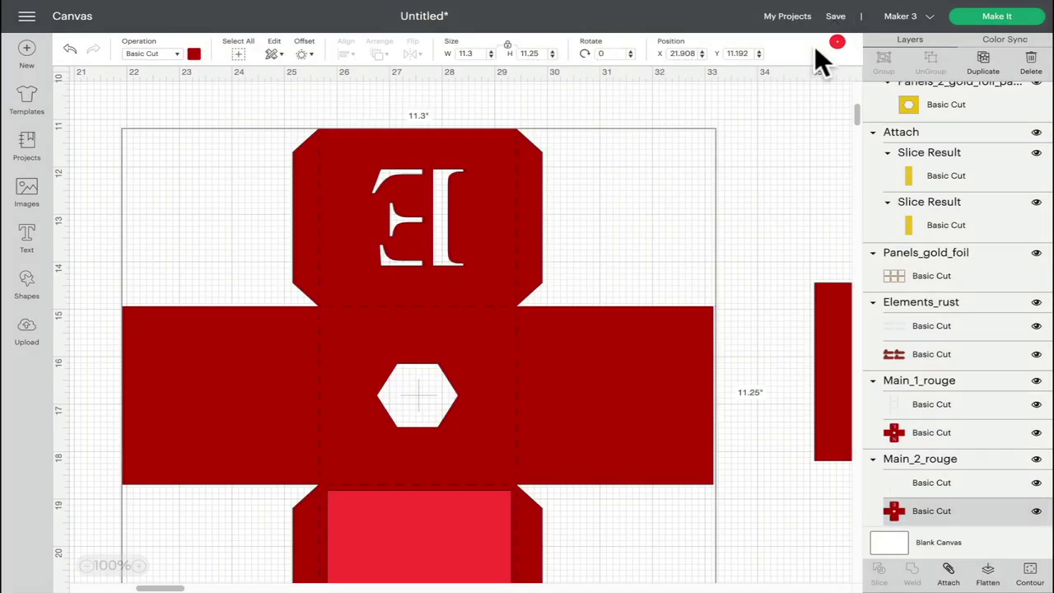
pyautogui.click(86, 565)
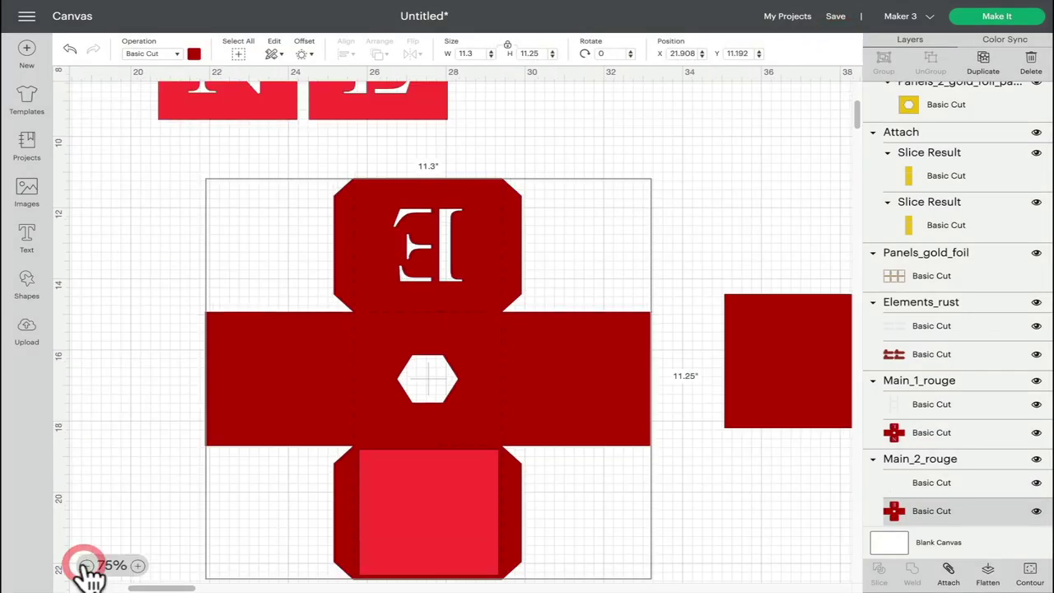
pyautogui.click(86, 564)
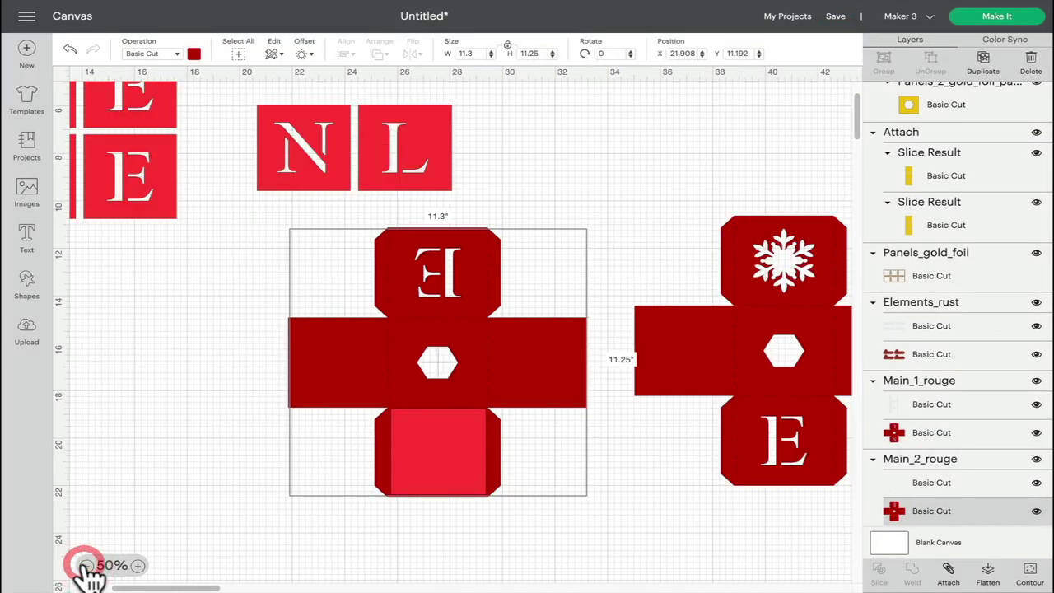
# Step: Search all images for 'snowflake', add the teal snowflake, and place it on the net's bottom square
pyautogui.click(28, 191)
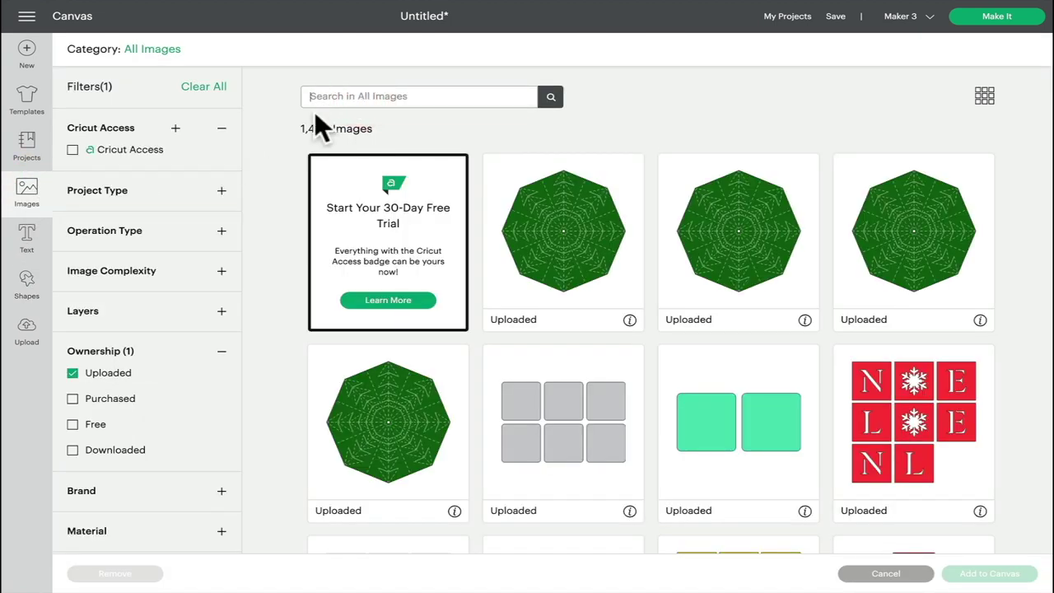
pyautogui.click(105, 375)
pyautogui.click(345, 96)
pyautogui.write('snowflake')
pyautogui.press('Return')
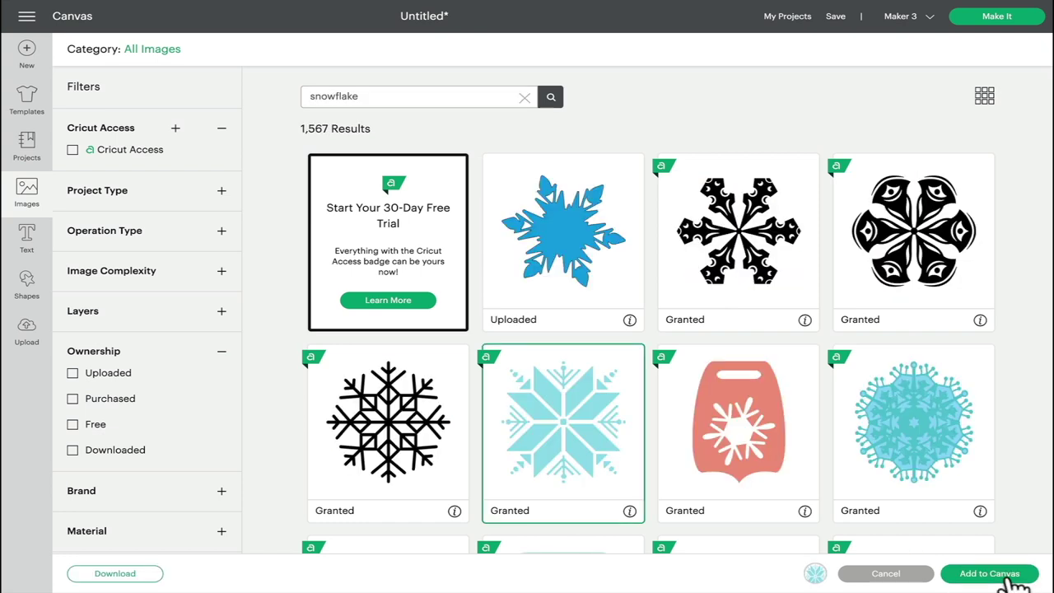
pyautogui.click(1006, 574)
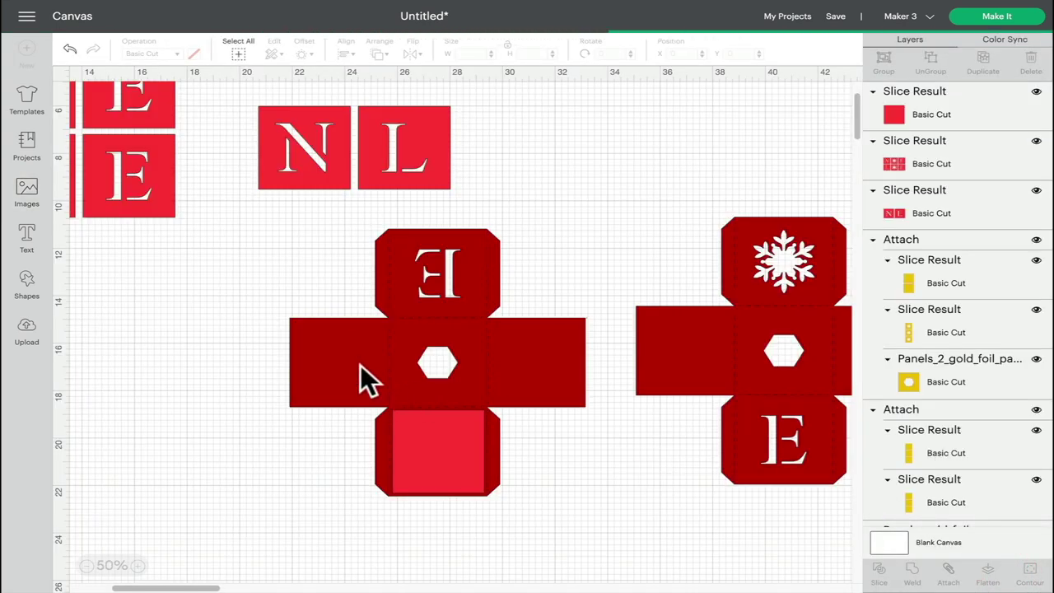
pyautogui.click(147, 156)
pyautogui.moveTo(146, 155); pyautogui.dragTo(447, 470)
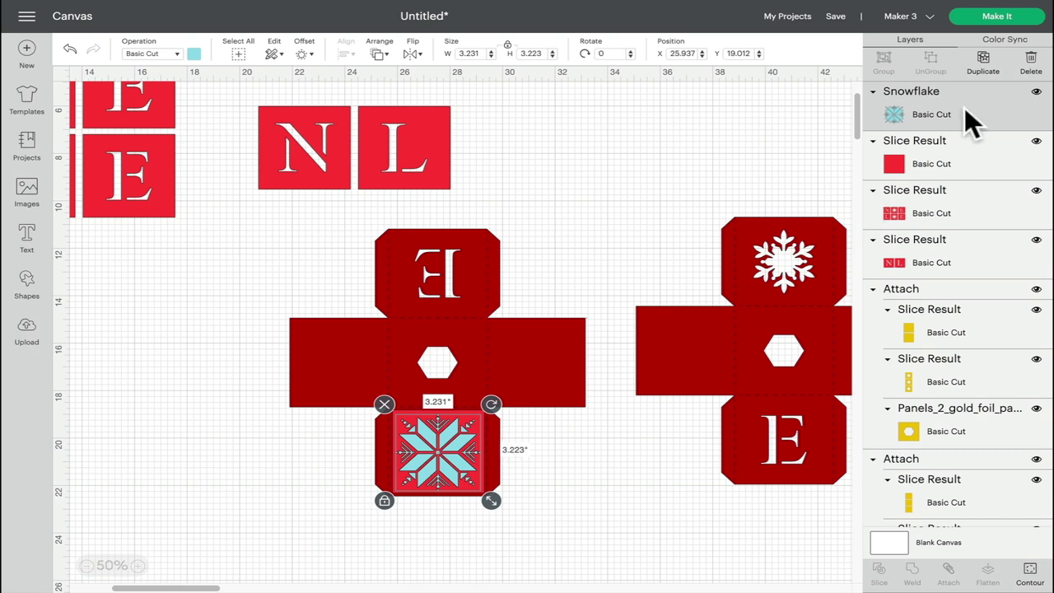
# Step: Centre the snowflake on the red square and slice the snowflake shape out of it
pyautogui.keyDown('shift'); pyautogui.click(935, 155); pyautogui.keyUp('shift')
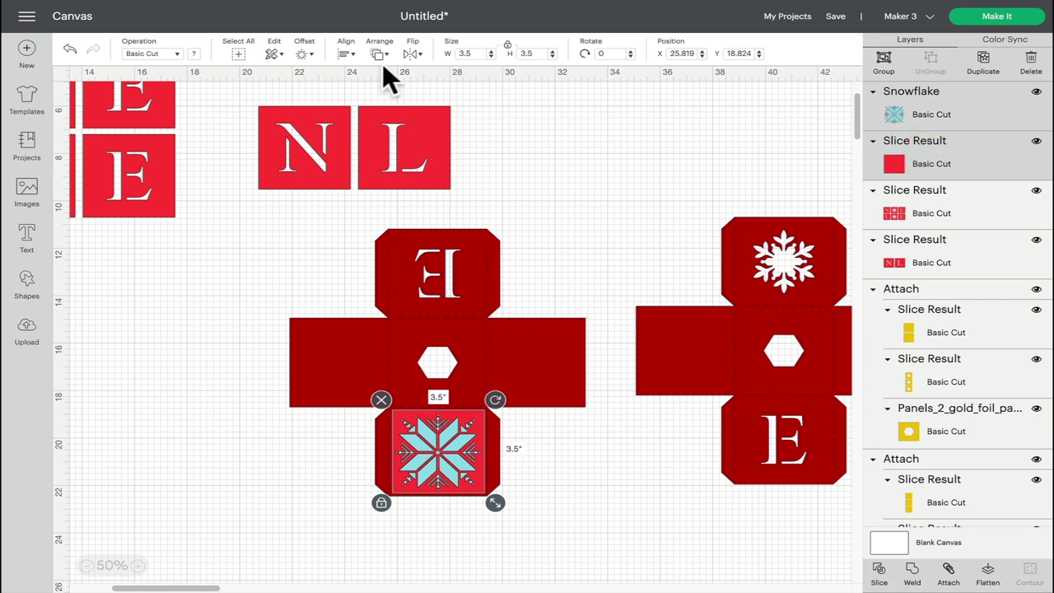
pyautogui.click(346, 53)
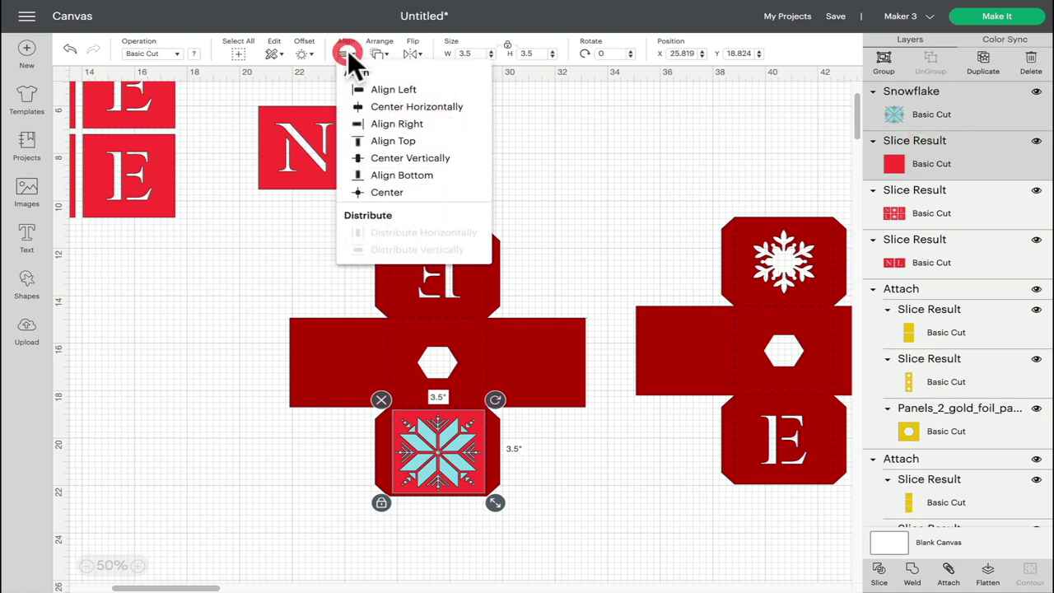
pyautogui.click(393, 192)
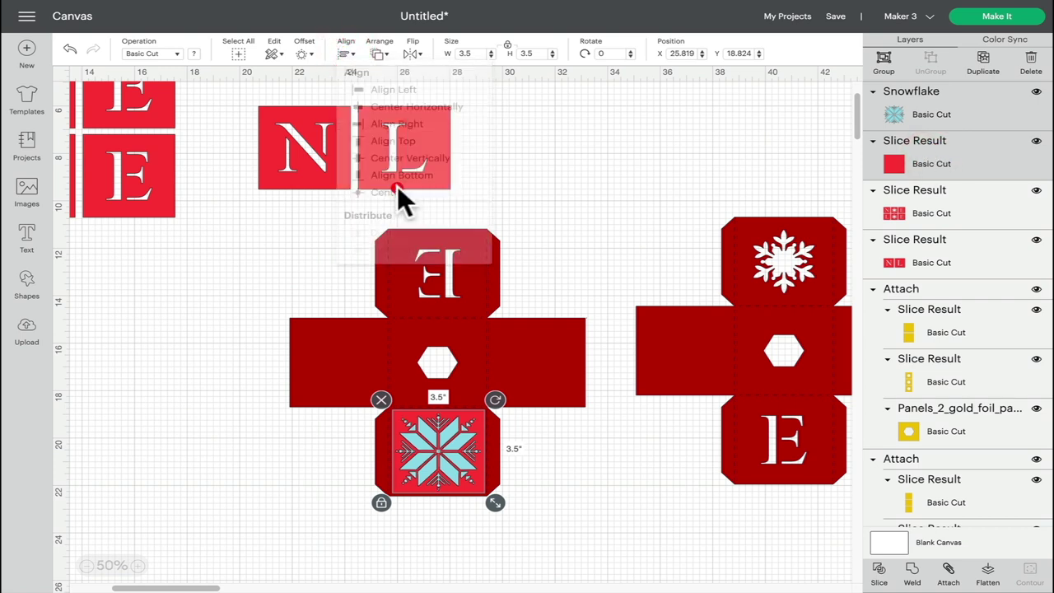
pyautogui.click(879, 570)
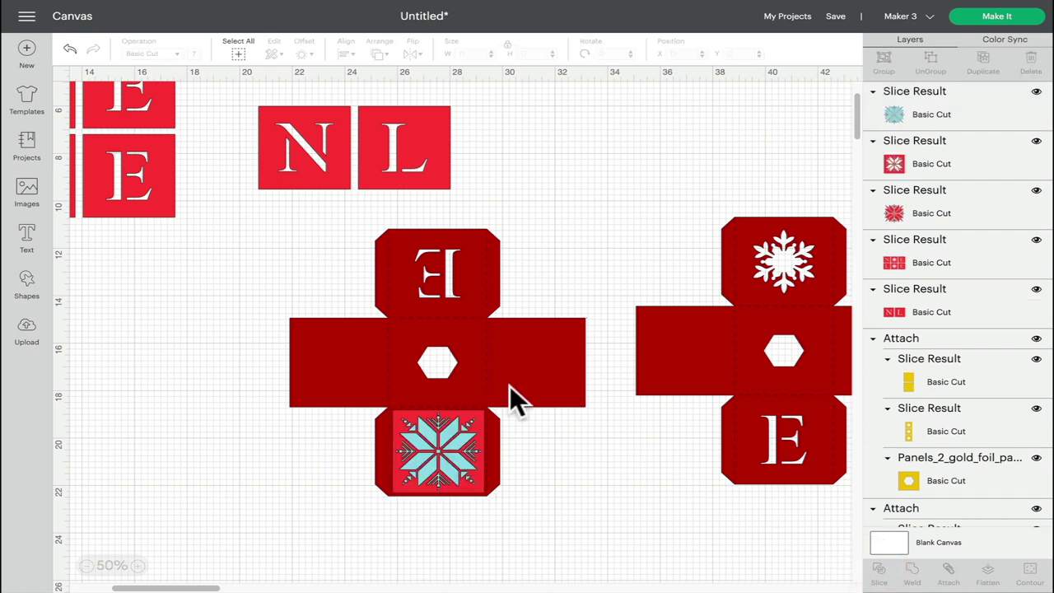
# Step: Nudge the snowflake-cut square left beside the net and delete the leftover snowflake piece
pyautogui.click(948, 164)
pyautogui.press('Left')
pyautogui.press('Left')
pyautogui.press('Left')
pyautogui.press('Left')
pyautogui.press('Left')
pyautogui.press('Left')
pyautogui.press('Left')
pyautogui.press('Left')
pyautogui.press('Left')
pyautogui.press('Left')
pyautogui.press('Left')
pyautogui.press('Left')
pyautogui.press('Left')
pyautogui.press('Left')
pyautogui.press('Left')
pyautogui.press('Left')
pyautogui.press('Left')
pyautogui.press('Left')
pyautogui.press('Left')
pyautogui.press('Left')
pyautogui.press('Left')
pyautogui.press('Left')
pyautogui.press('Left')
pyautogui.press('Left')
pyautogui.press('Left')
pyautogui.press('Left')
pyautogui.press('Left')
pyautogui.press('Left')
pyautogui.press('Left')
pyautogui.press('Left')
pyautogui.press('Left')
pyautogui.press('Left')
pyautogui.press('Left')
pyautogui.press('Left')
pyautogui.press('Left')
pyautogui.press('Left')
pyautogui.press('Left')
pyautogui.press('Left')
pyautogui.press('Left')
pyautogui.press('Left')
pyautogui.press('Left')
pyautogui.press('Left')
pyautogui.press('Left')
pyautogui.press('Left')
pyautogui.press('Left')
pyautogui.press('Left')
pyautogui.press('Left')
pyautogui.press('Left')
pyautogui.press('Left')
pyautogui.press('Left')
pyautogui.click(918, 210)
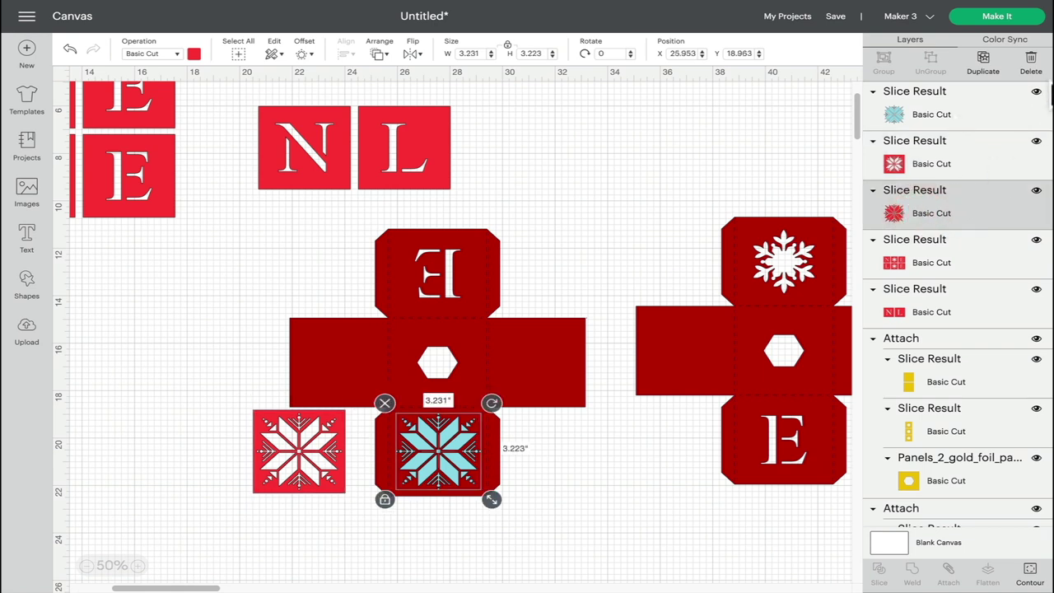
pyautogui.click(1037, 66)
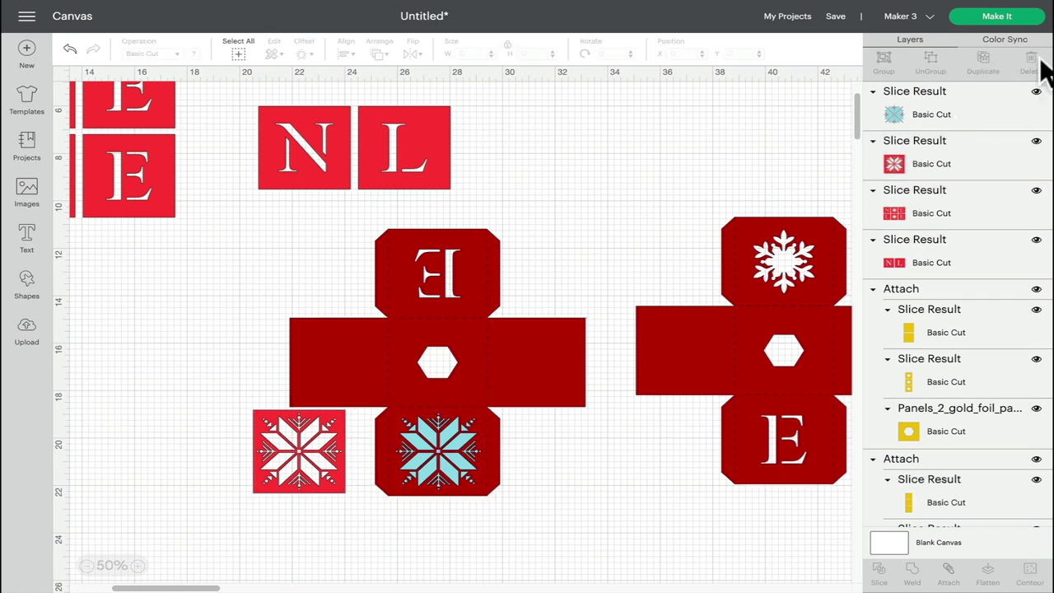
pyautogui.click(560, 365)
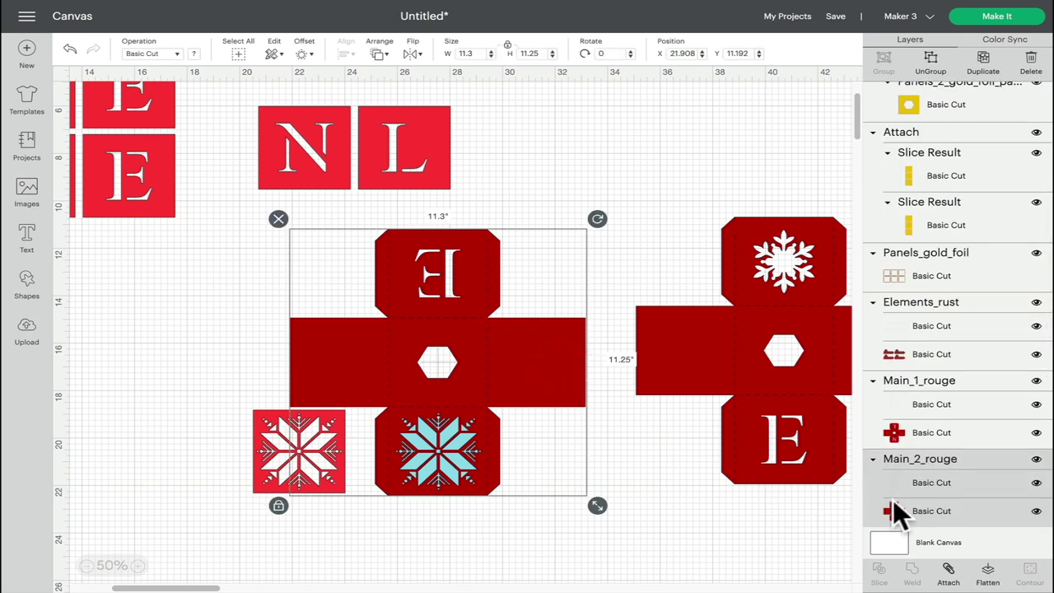
# Step: Slice the teal snowflake out of the net's red cross, move the snowflake below, and hide the leftover red piece
pyautogui.click(930, 505)
pyautogui.click(929, 504)
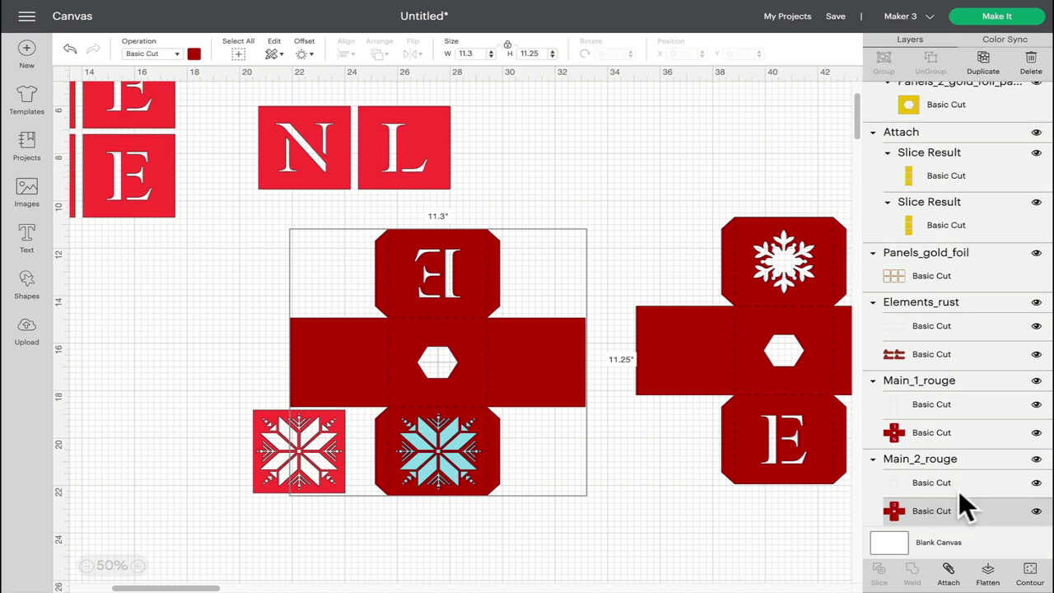
pyautogui.click(446, 462)
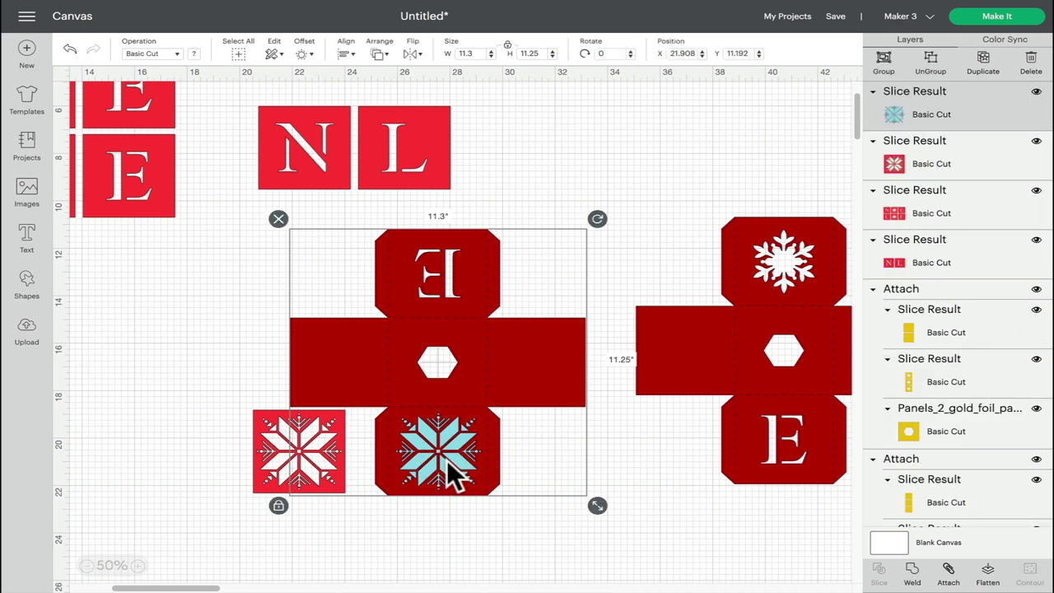
pyautogui.keyDown('shift'); pyautogui.click(920, 190); pyautogui.keyUp('shift')
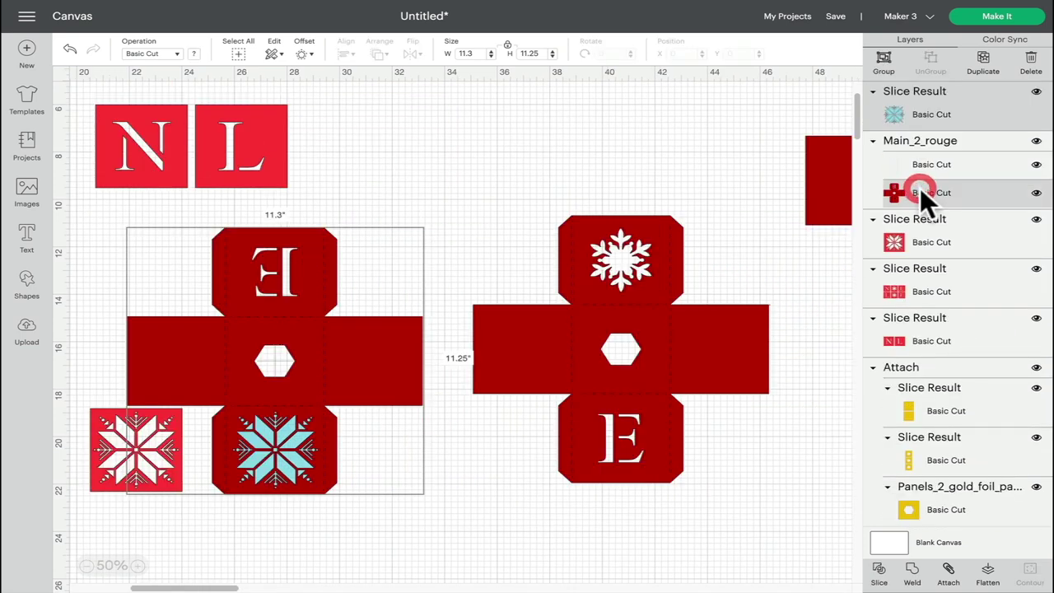
pyautogui.click(879, 573)
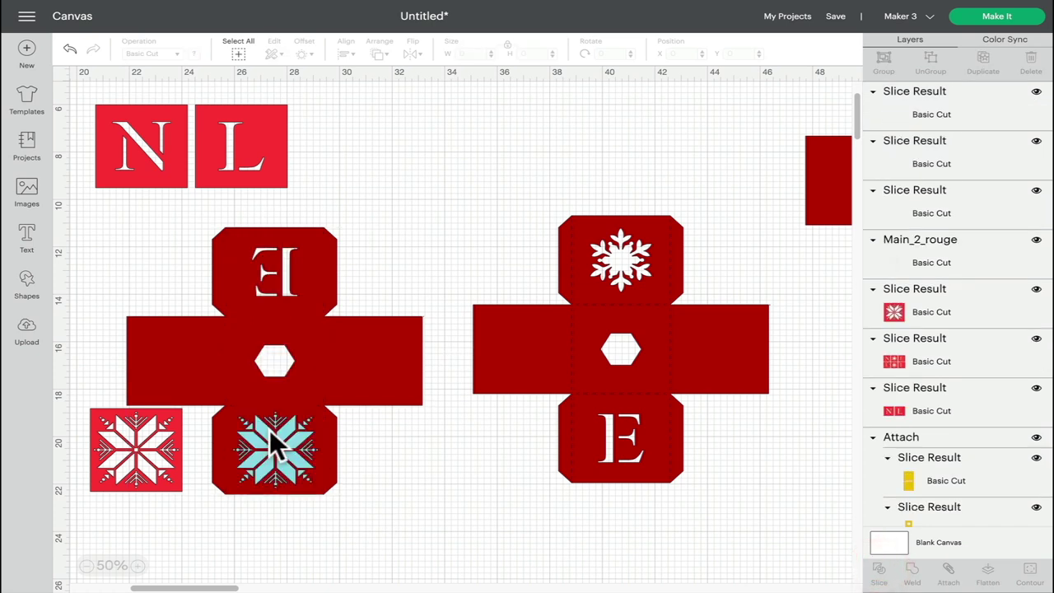
pyautogui.moveTo(282, 459); pyautogui.dragTo(486, 539)
pyautogui.click(285, 463)
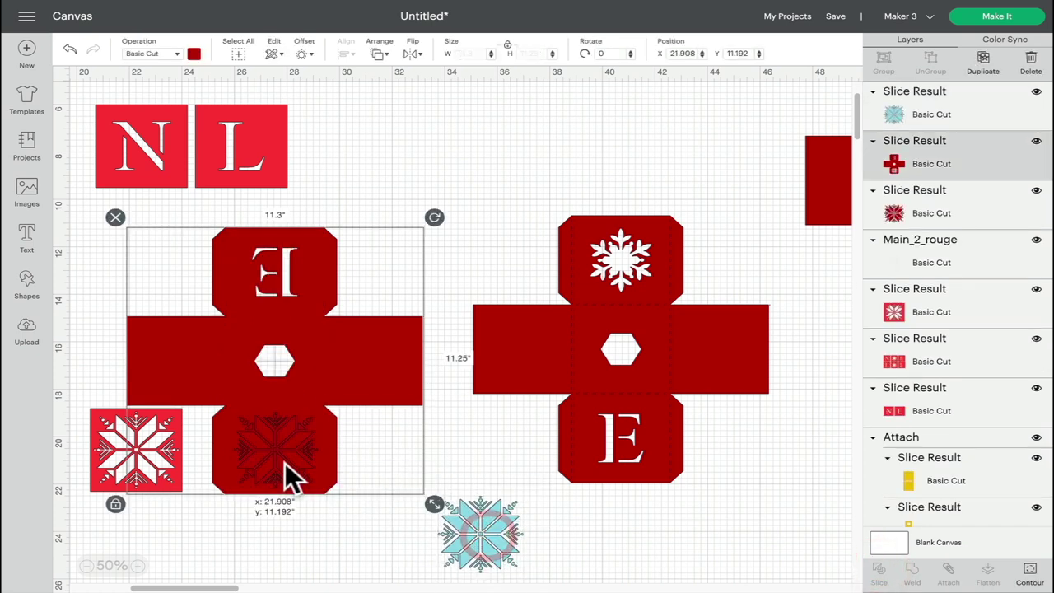
pyautogui.click(960, 116)
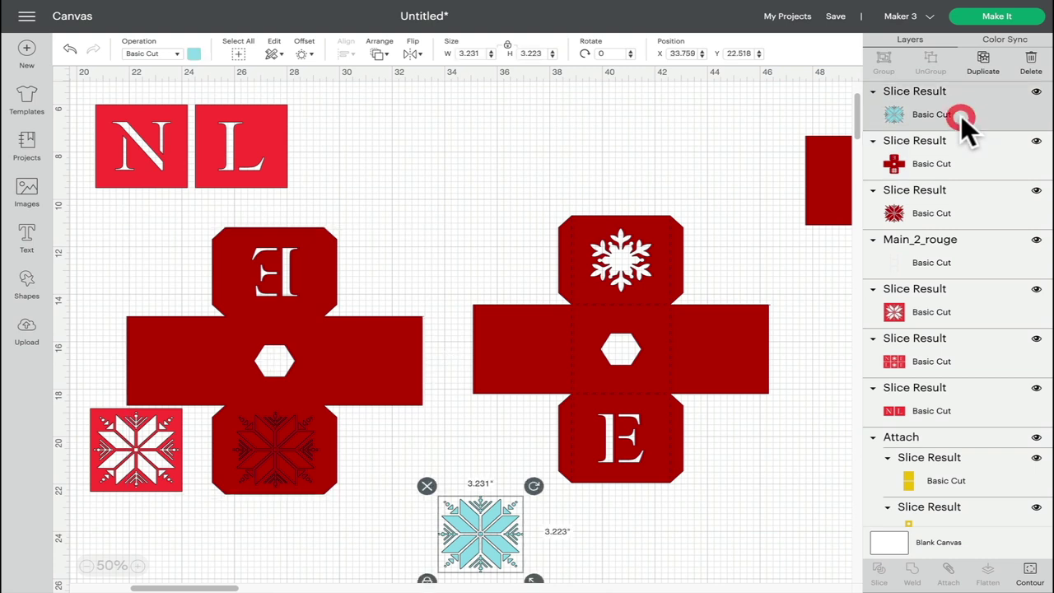
pyautogui.click(959, 208)
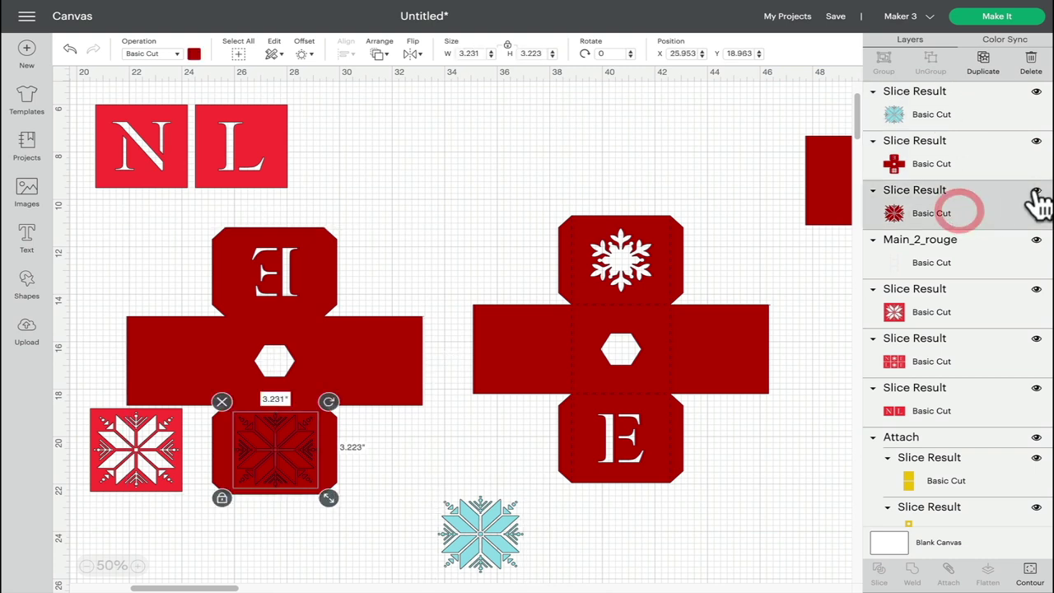
pyautogui.click(1036, 194)
# Step: Bring the Main_2_rouge score lines to the front and select the small snowflake square
pyautogui.click(937, 210)
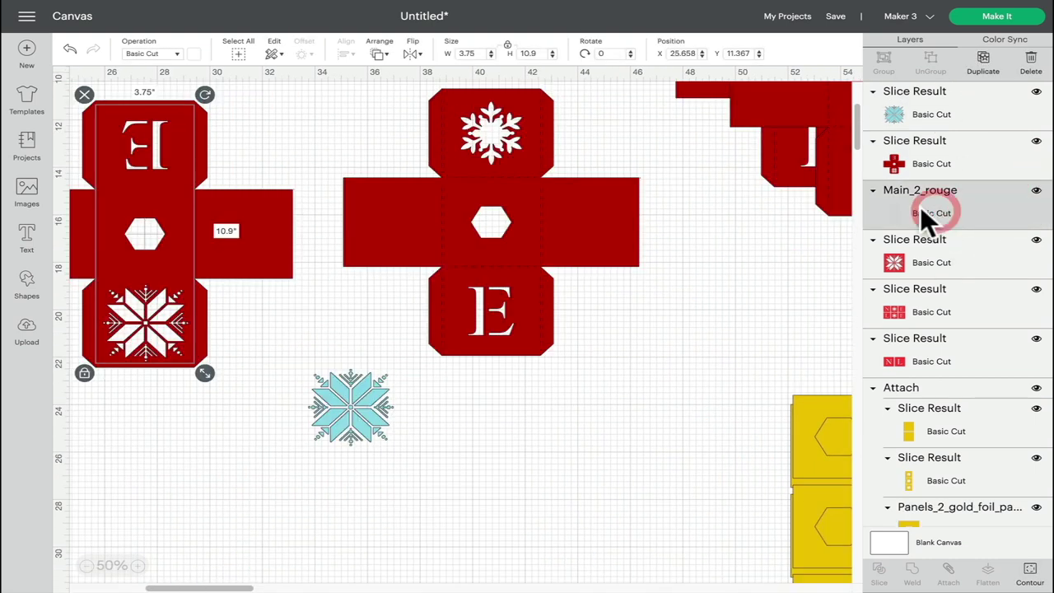
pyautogui.click(378, 56)
pyautogui.click(424, 128)
pyautogui.moveTo(255, 580); pyautogui.dragTo(224, 580)
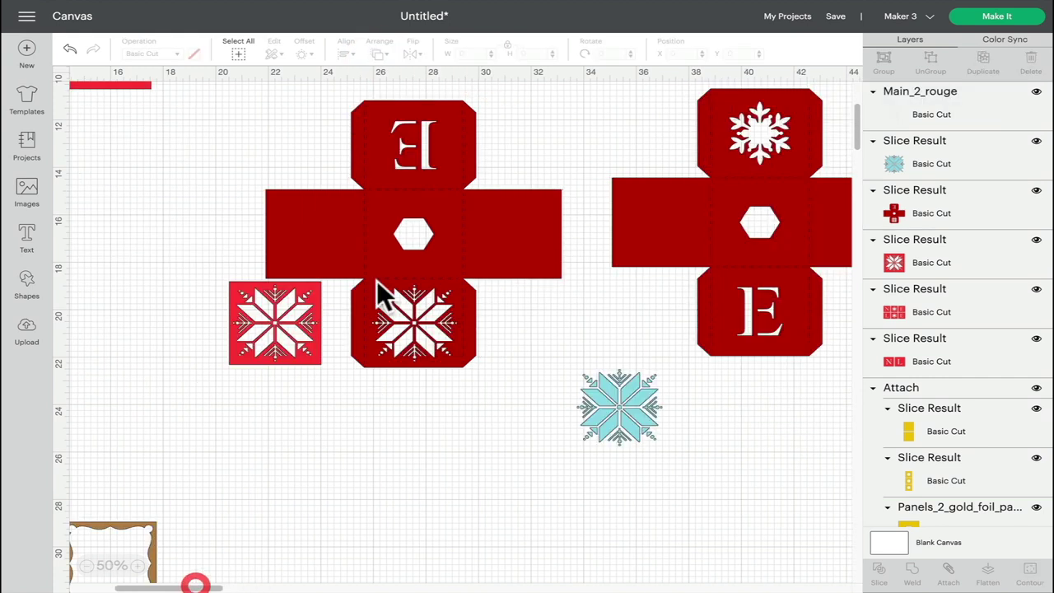
pyautogui.click(338, 330)
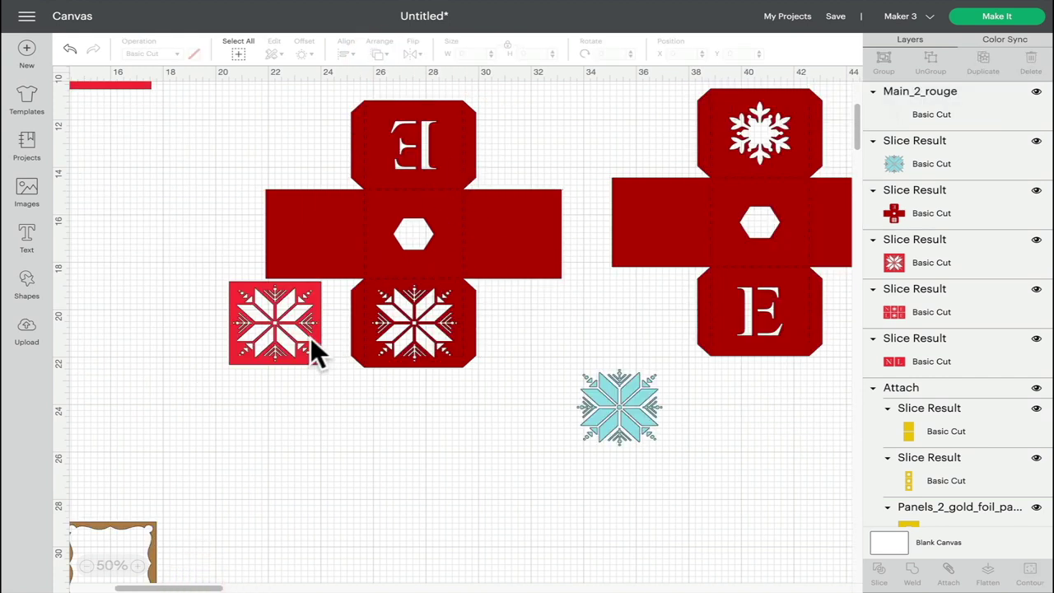
pyautogui.click(310, 338)
pyautogui.scroll(-3, 297, 349)
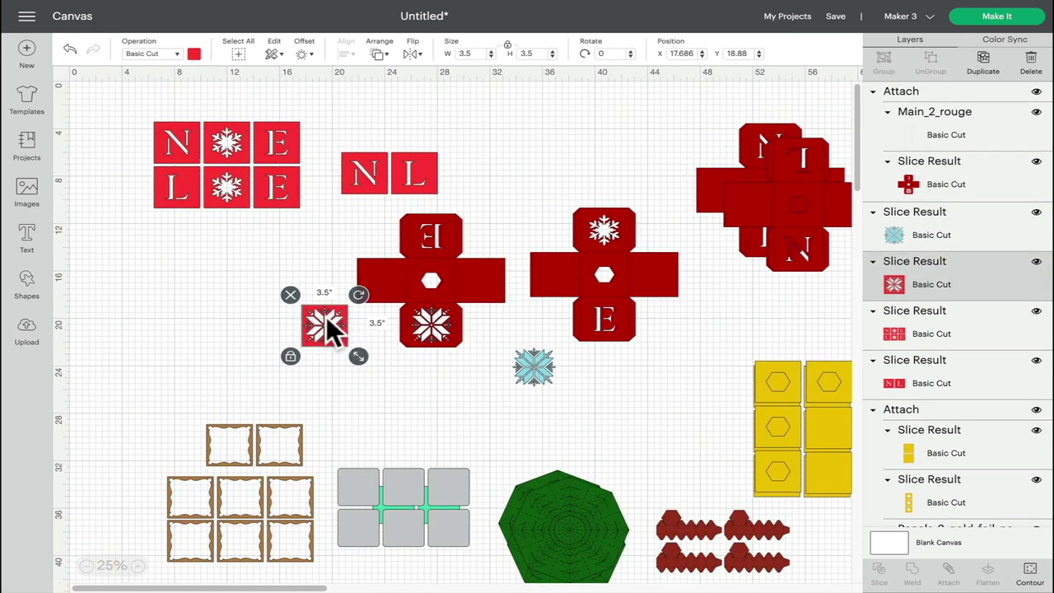
# Step: Nudge the snowflake square beside the box's lower flap and delete the teal snowflake
pyautogui.moveTo(328, 326)
pyautogui.mouseDown()
pyautogui.moveTo(317, 316)
pyautogui.moveTo(262, 317)
pyautogui.moveTo(486, 344)
pyautogui.moveTo(343, 323)
pyautogui.mouseUp()
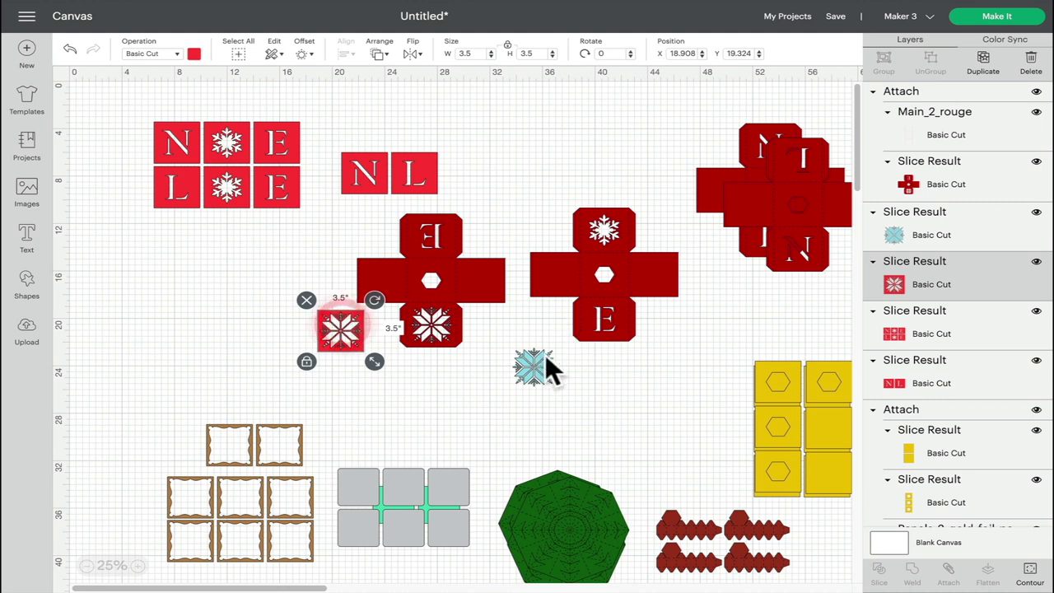
pyautogui.click(544, 361)
pyautogui.press('Delete')
# Step: Re-attach the score lines to the red box nets, including Main_1_rouge and Main_3_rouge
pyautogui.click(504, 339)
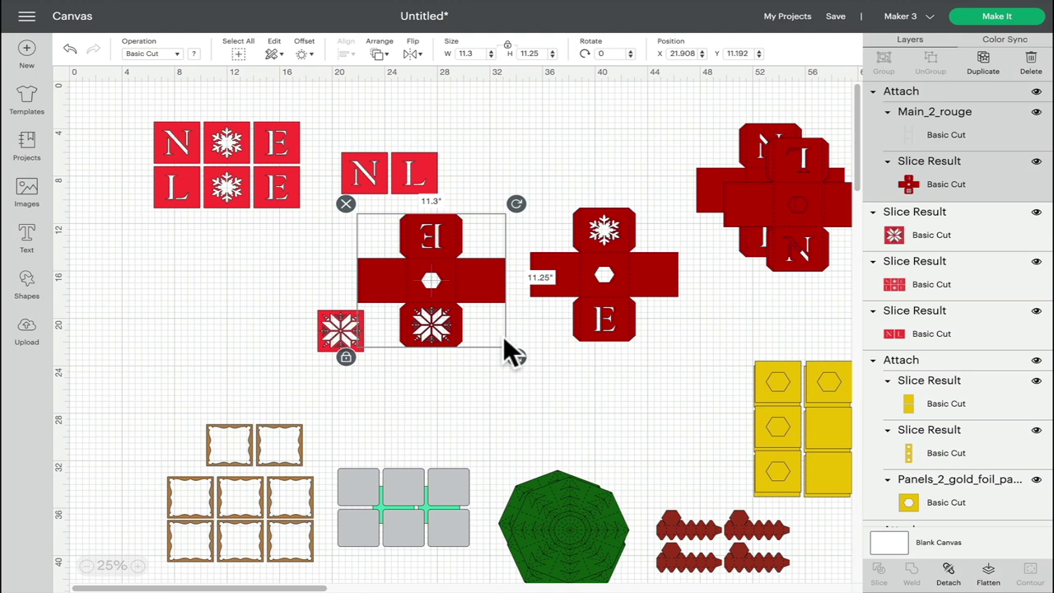
pyautogui.click(789, 204)
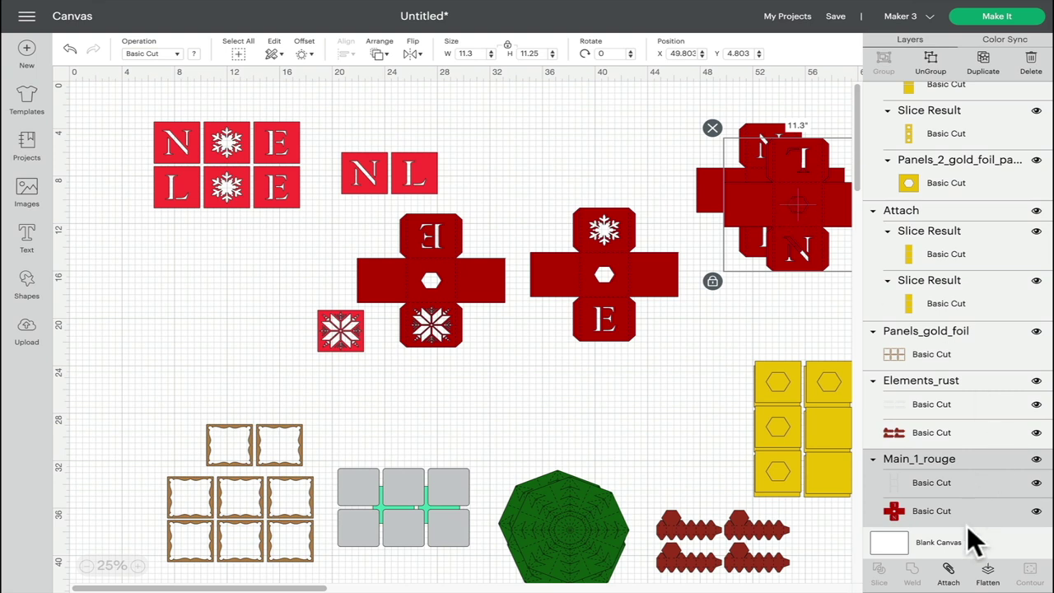
pyautogui.click(944, 569)
pyautogui.moveTo(795, 194); pyautogui.dragTo(764, 153)
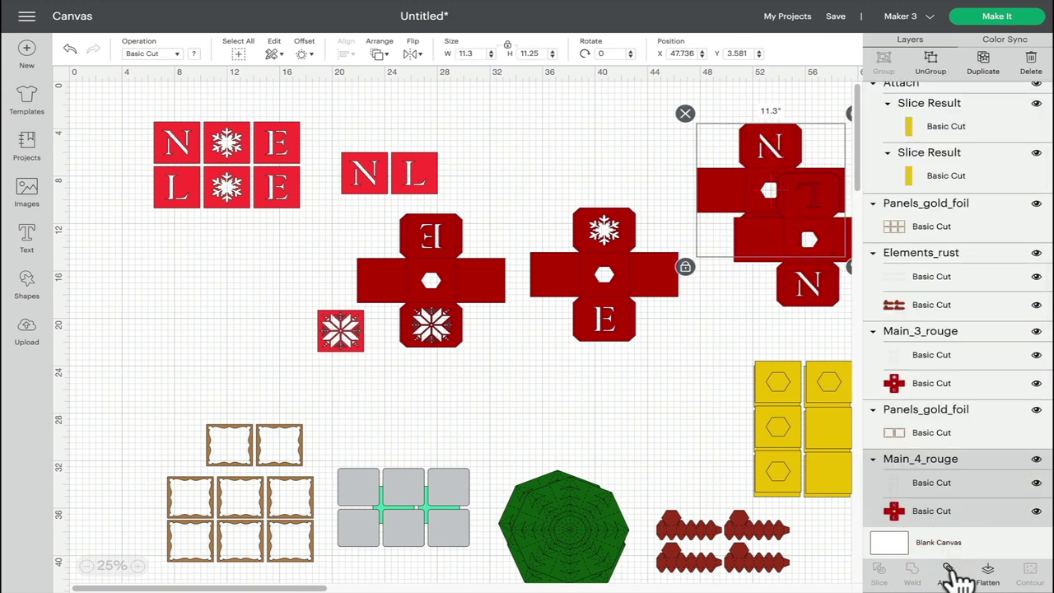
pyautogui.click(949, 568)
pyautogui.click(609, 257)
pyautogui.click(948, 568)
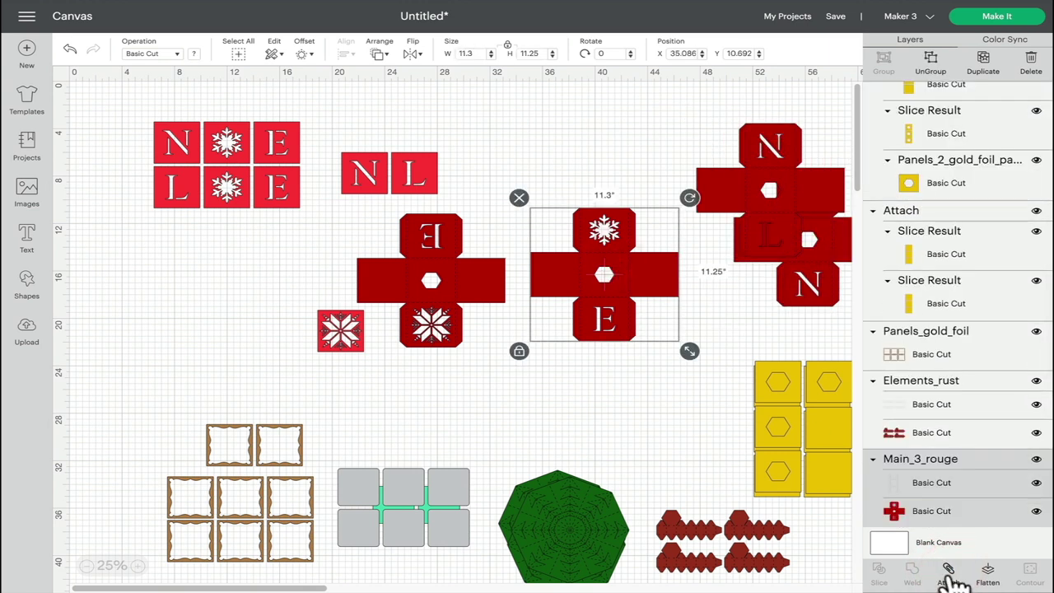
# Step: Move the snowflake-cut square below the NOEL letter tiles
pyautogui.click(427, 280)
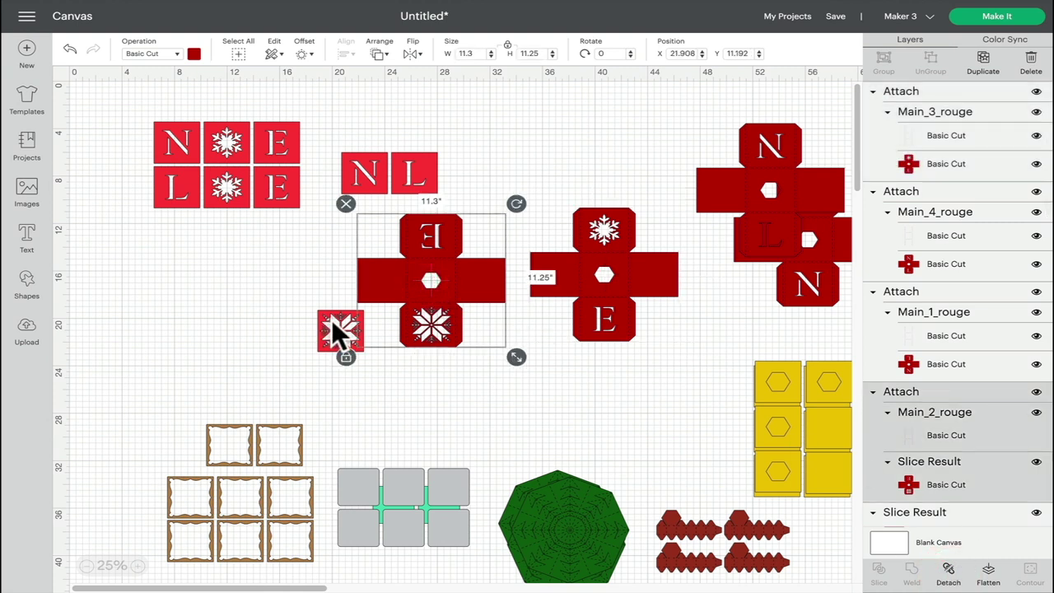
pyautogui.moveTo(338, 321); pyautogui.dragTo(197, 247)
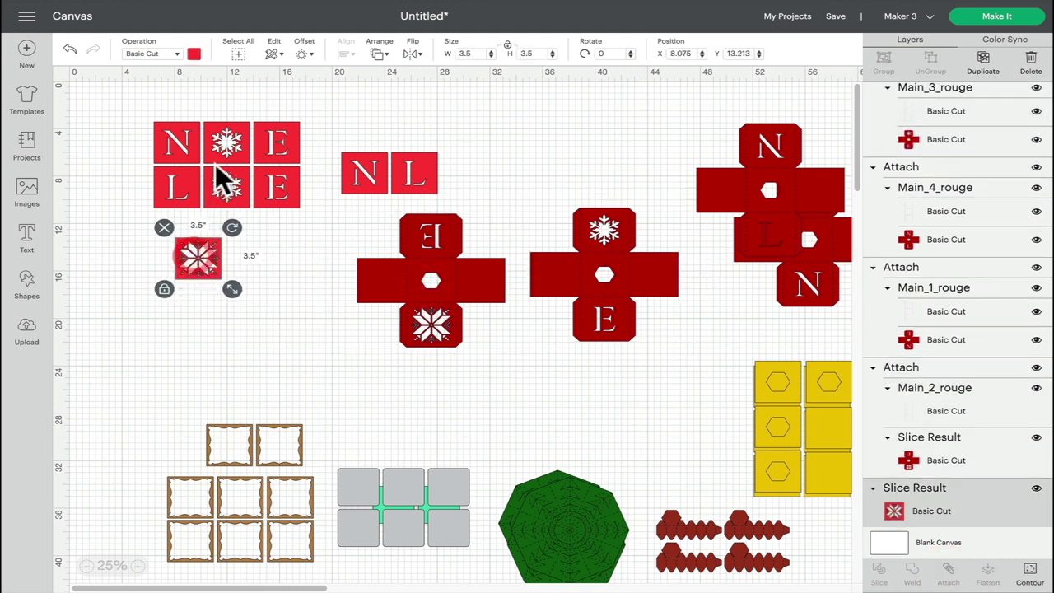
pyautogui.click(86, 567)
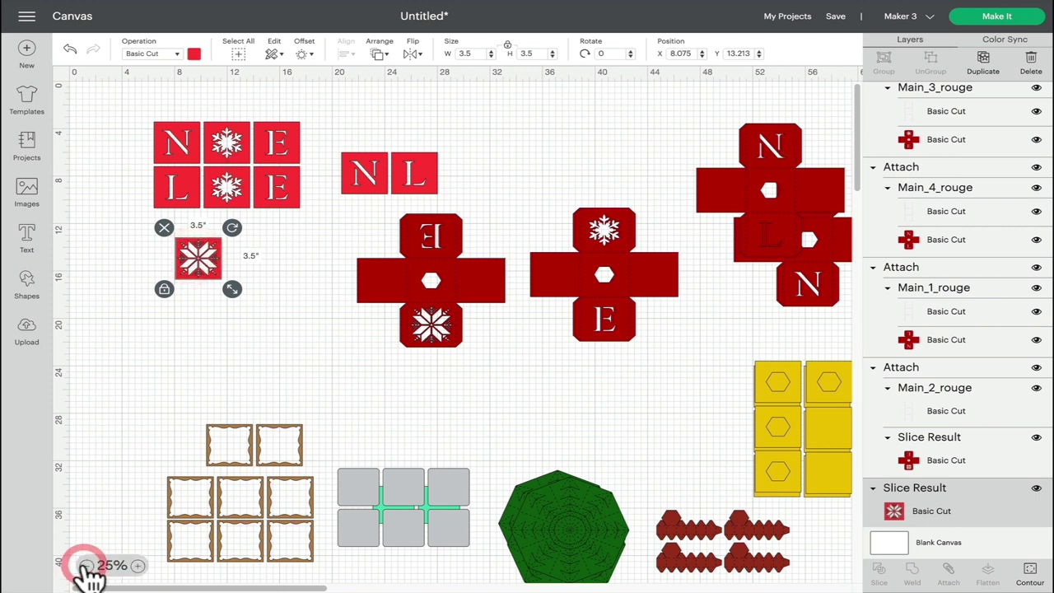